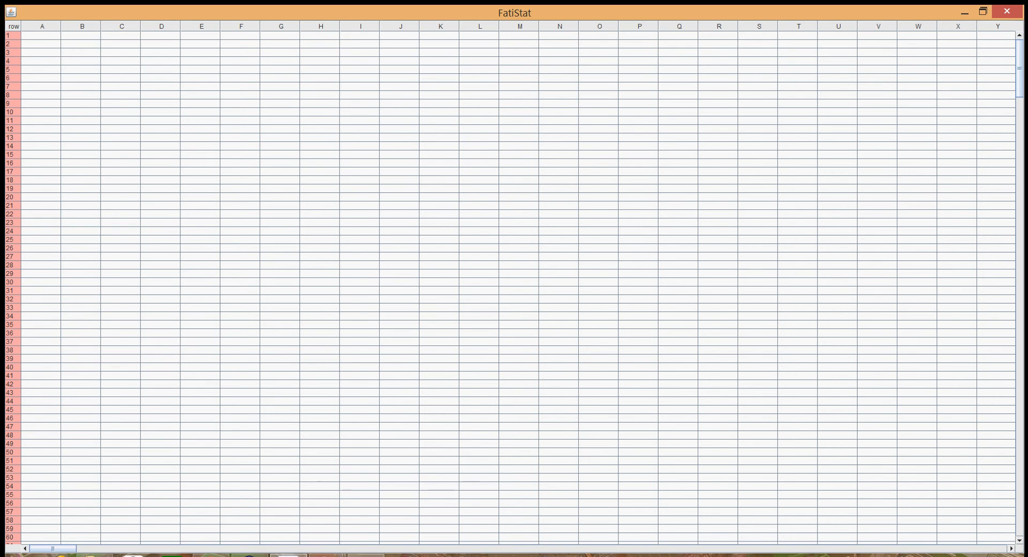
# - Switch to the COB file in Notepad and examine its header lines and the first two comma-separated data columns
pyautogui.click(326, 555)
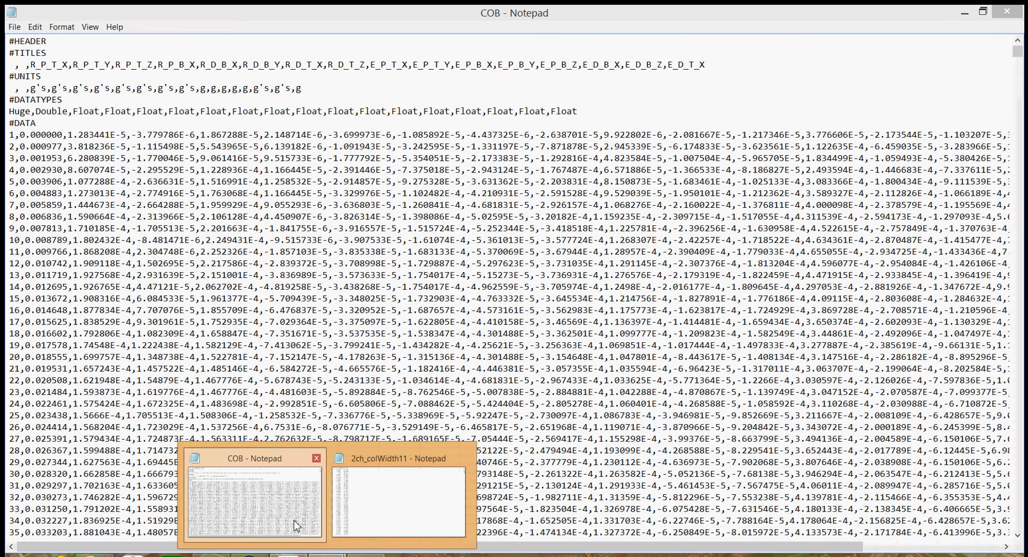
pyautogui.click(296, 525)
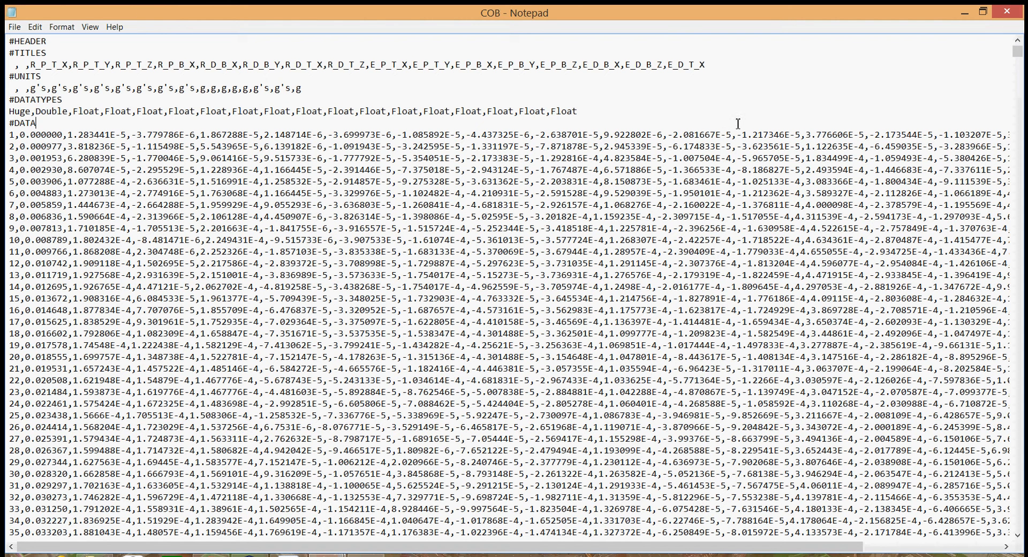
pyautogui.moveTo(731, 118); pyautogui.dragTo(8, 41)
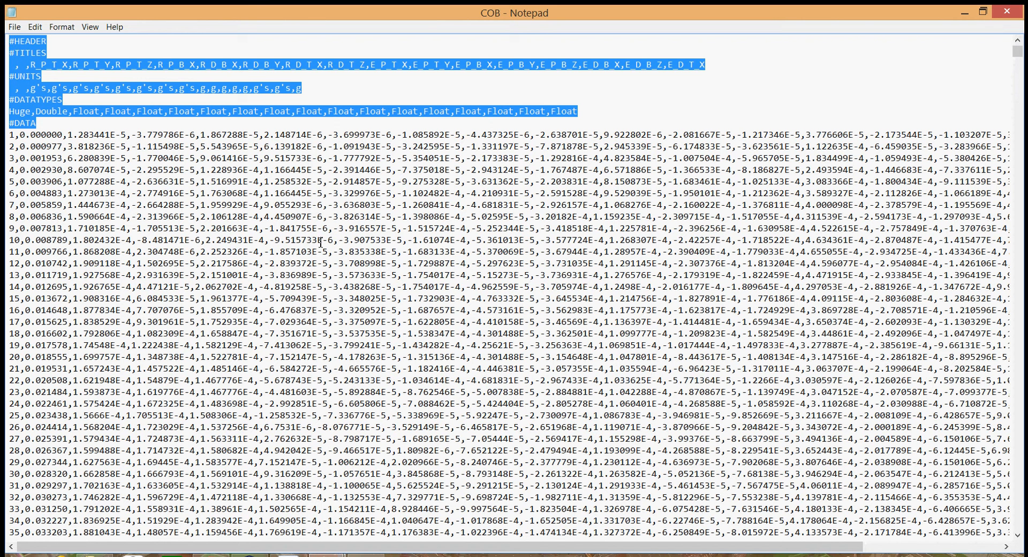
pyautogui.click(14, 135)
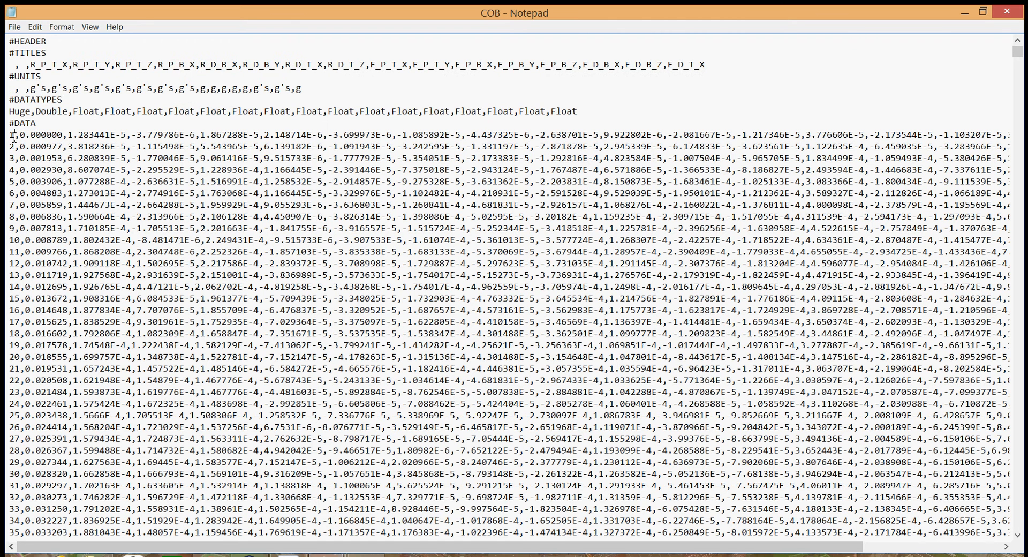
pyautogui.moveTo(9, 135); pyautogui.dragTo(15, 158)
pyautogui.moveTo(20, 135); pyautogui.dragTo(55, 151)
pyautogui.click(49, 160)
# - Bring up the 2ch_colWidth11 file in Notepad, check its fixed column width from the first line, and minimize it
pyautogui.moveTo(326, 554)
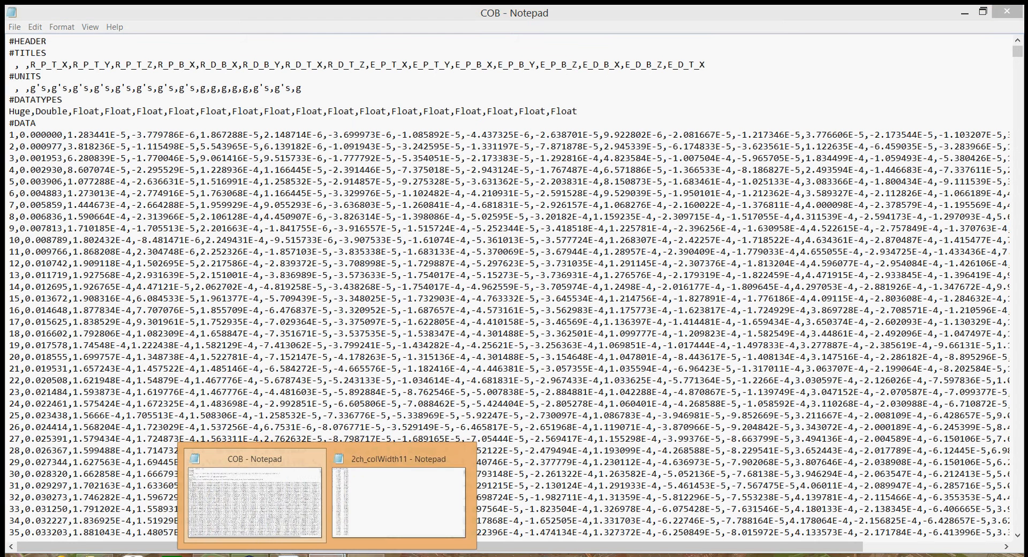
pyautogui.click(374, 519)
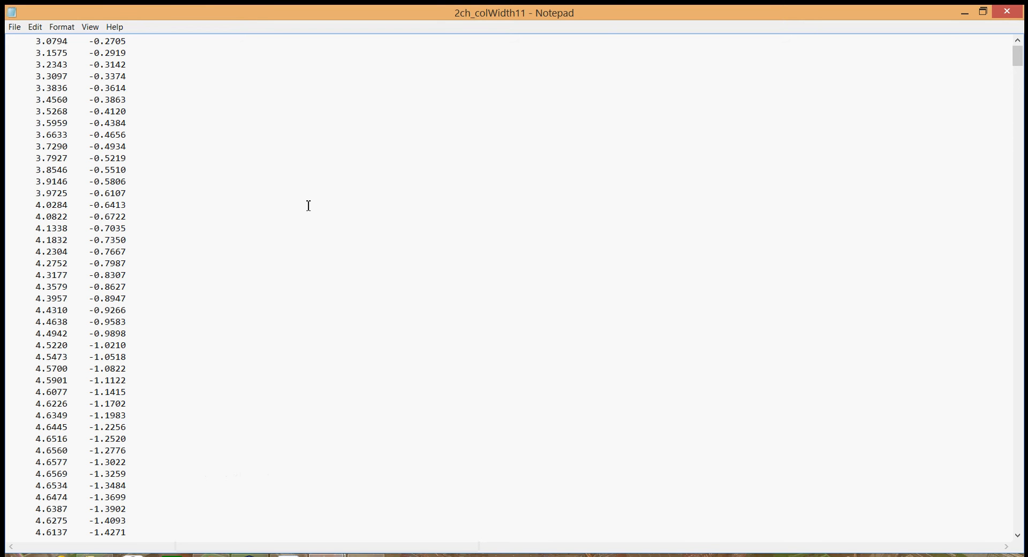
pyautogui.click(9, 42)
pyautogui.press('Right')
pyautogui.press('Right')
pyautogui.press('Right')
pyautogui.click(964, 11)
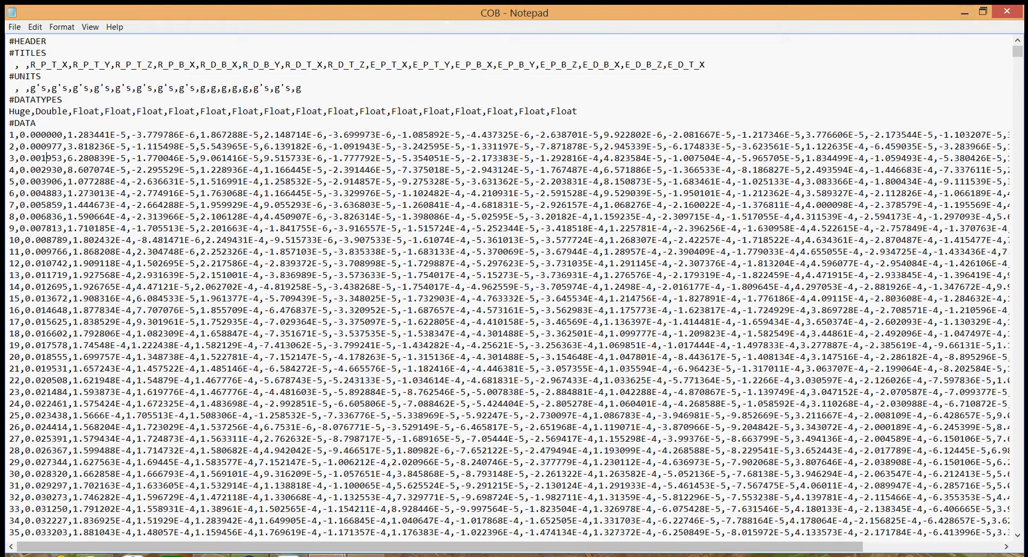
# - Switch to FatiStat and open COB.csv for an ASCII time history import into cell D3
pyautogui.click(289, 555)
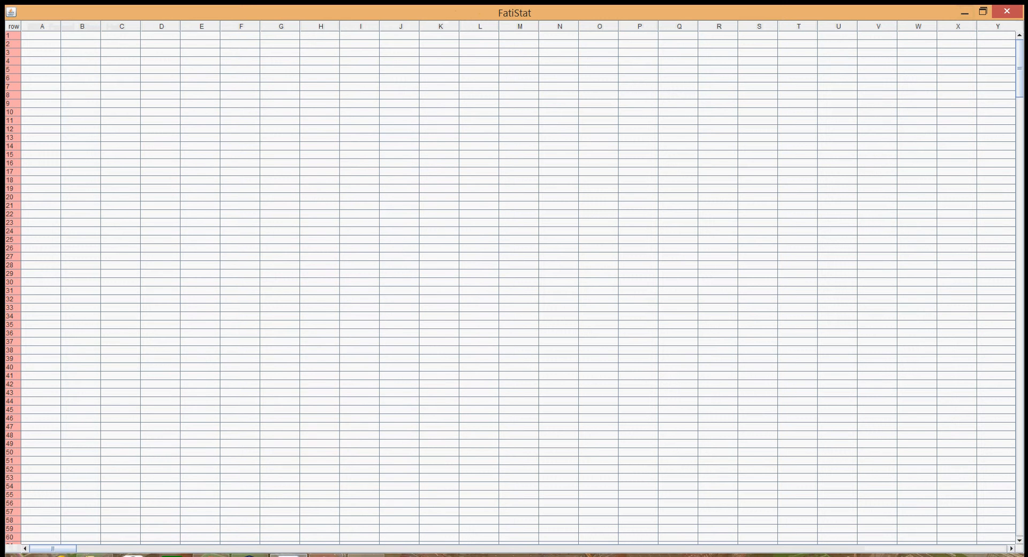
pyautogui.click(164, 54)
pyautogui.rightClick(165, 55)
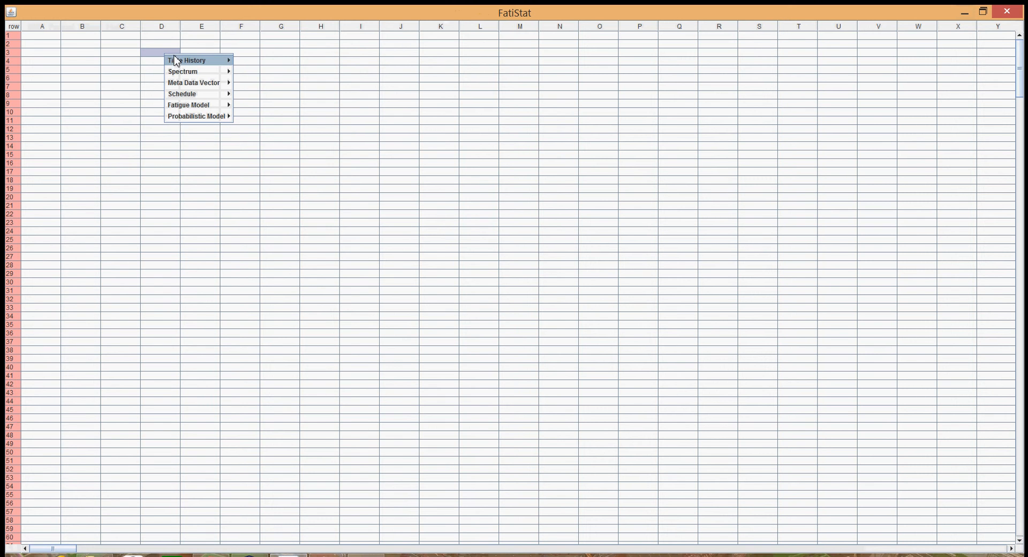
pyautogui.moveTo(178, 65)
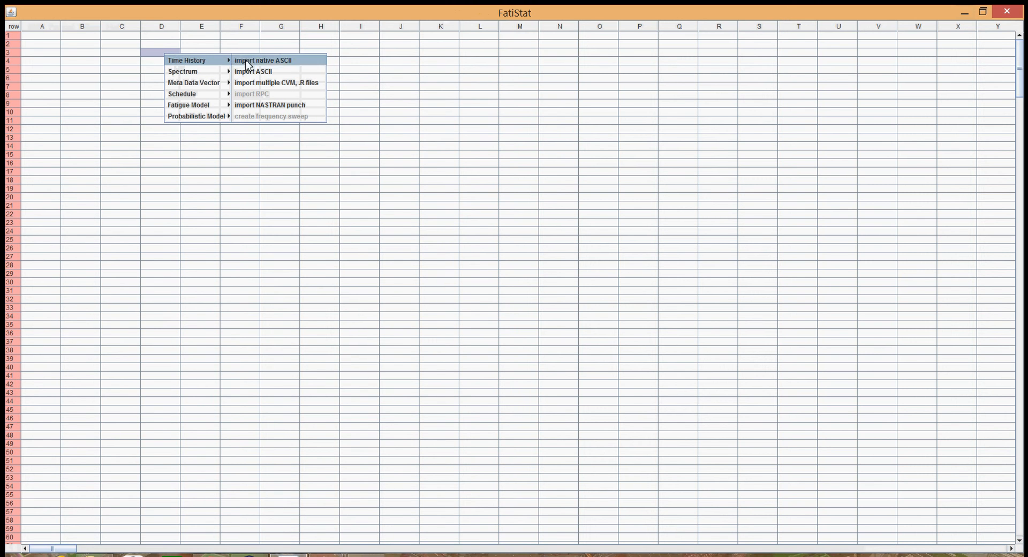
pyautogui.click(274, 72)
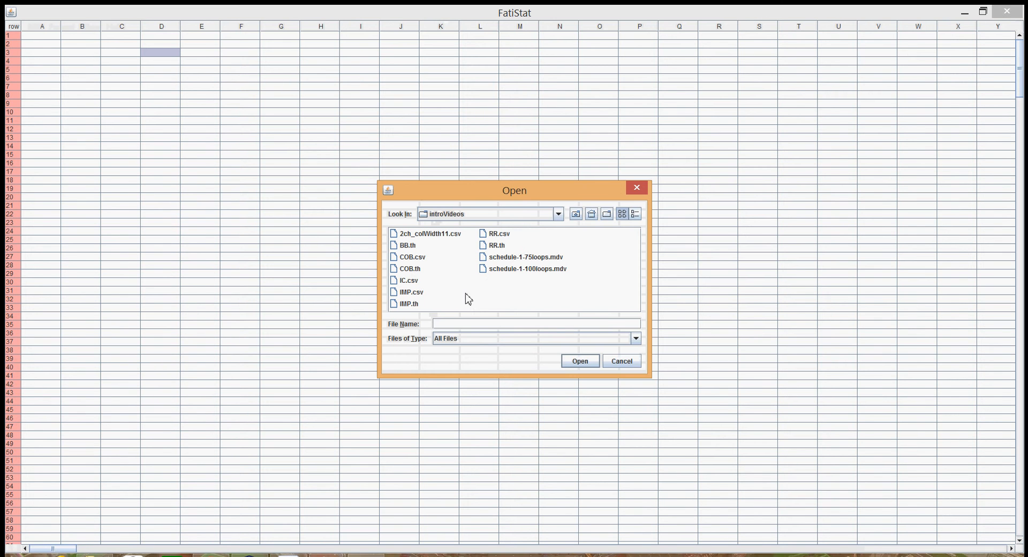
pyautogui.click(414, 257)
pyautogui.click(580, 361)
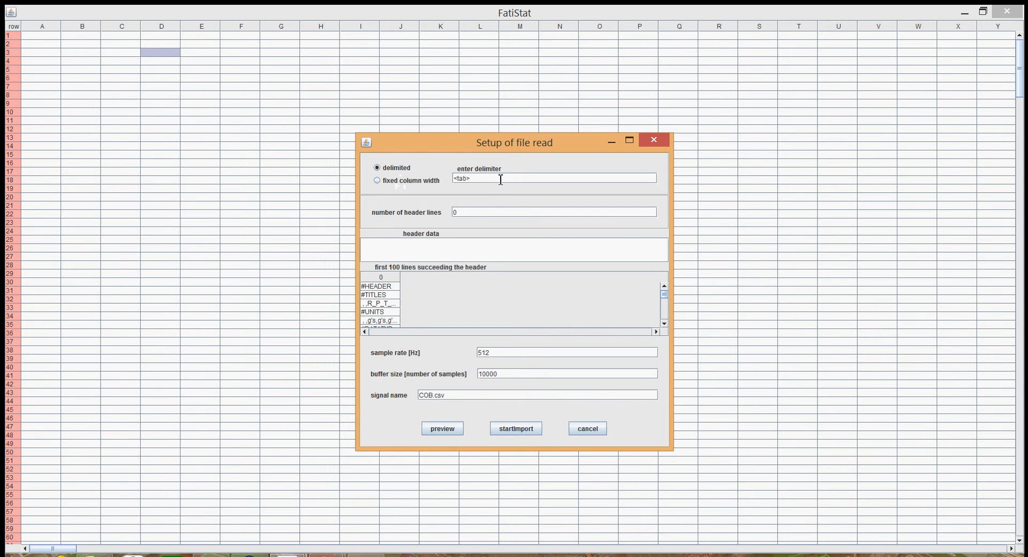
# - Set the delimiter for the file read to a comma and preview the data
pyautogui.moveTo(468, 178); pyautogui.dragTo(451, 179)
pyautogui.write(',gfbbw')
pyautogui.press('BackSpace')
pyautogui.press('BackSpace')
pyautogui.press('BackSpace')
pyautogui.press('BackSpace')
pyautogui.press('BackSpace')
pyautogui.press('BackSpace')
pyautogui.click(450, 433)
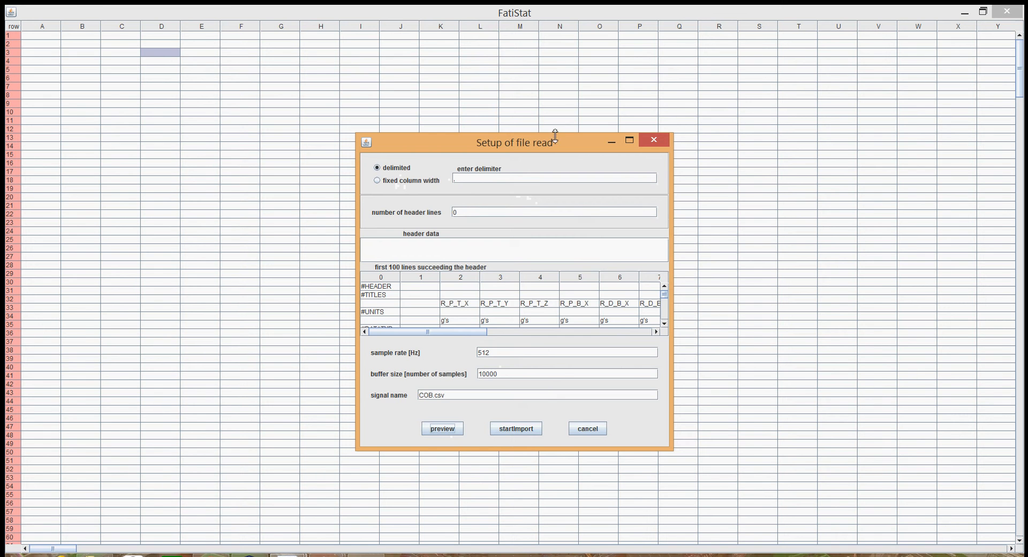
# - Enlarge the file read setup window, set the number of header lines to 8 and preview the header data
pyautogui.moveTo(560, 134); pyautogui.dragTo(568, 31)
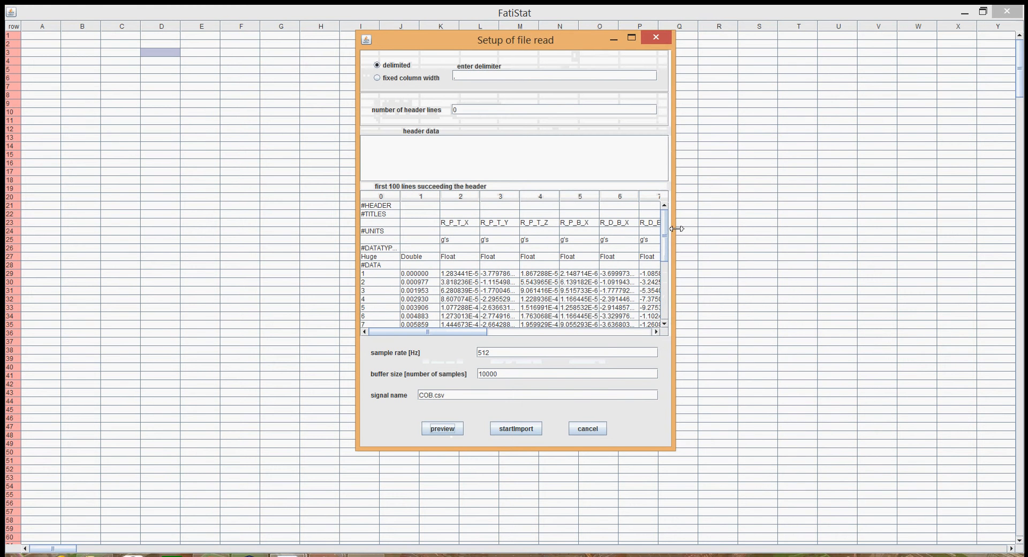
pyautogui.moveTo(674, 229); pyautogui.dragTo(836, 228)
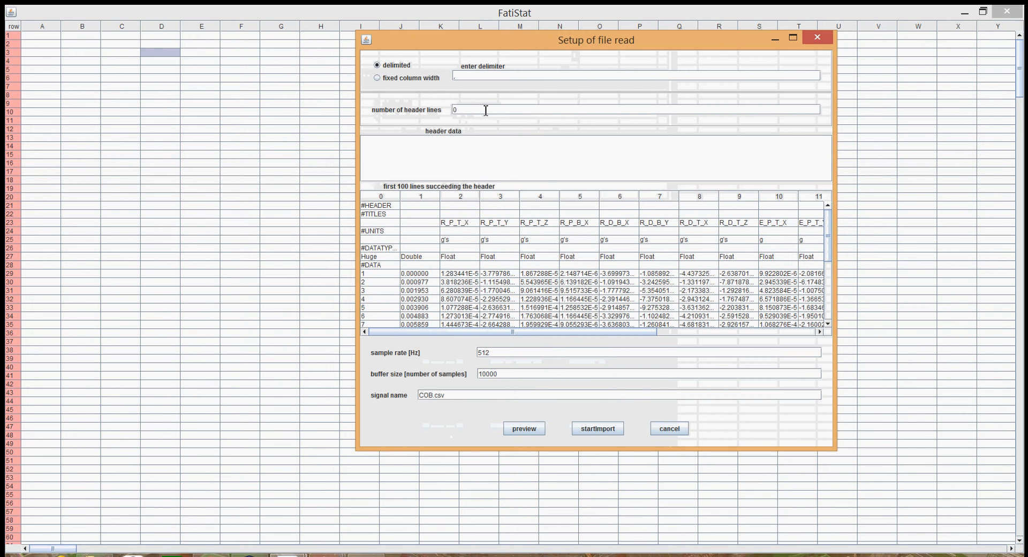
pyautogui.doubleClick(453, 113)
pyautogui.write('8')
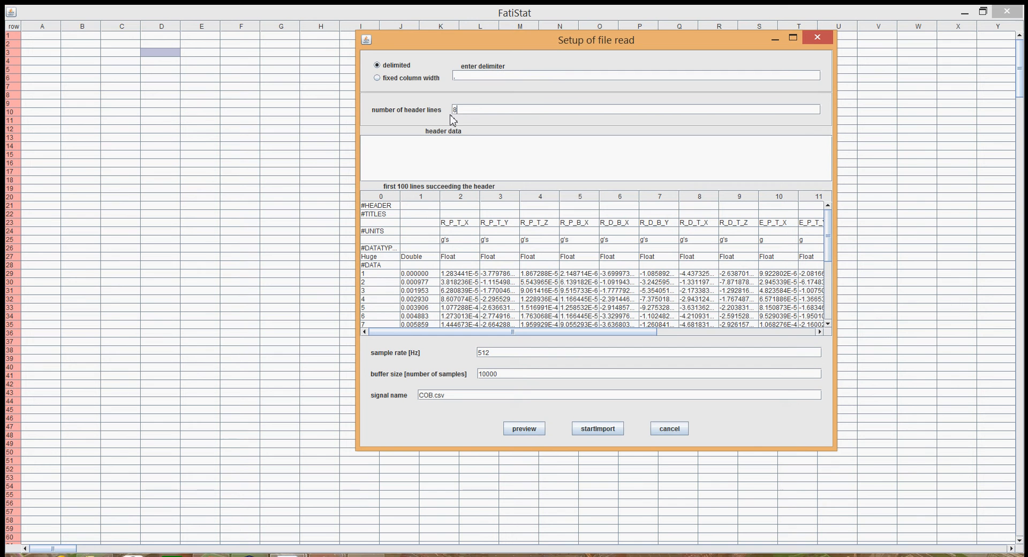
pyautogui.click(525, 428)
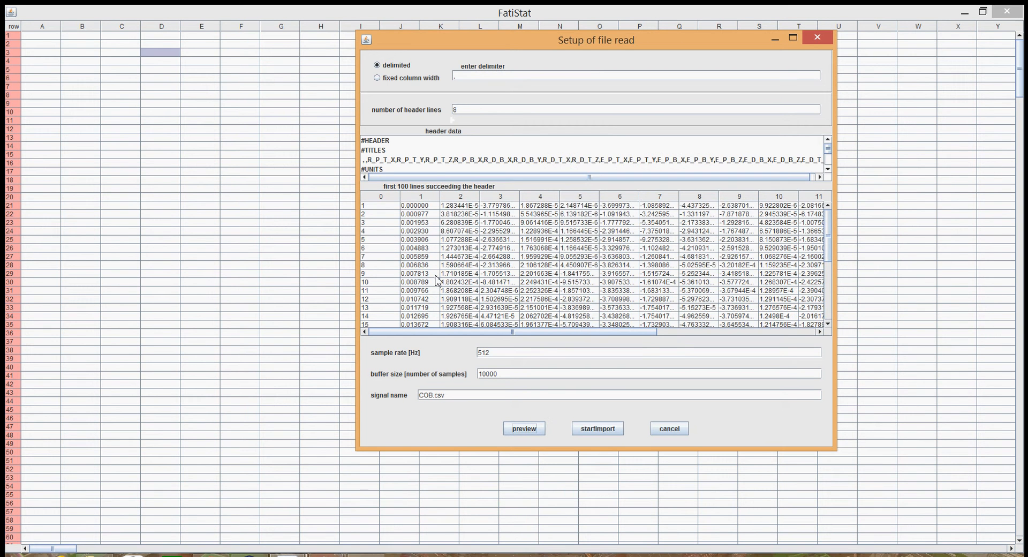
pyautogui.moveTo(828, 153); pyautogui.dragTo(831, 163)
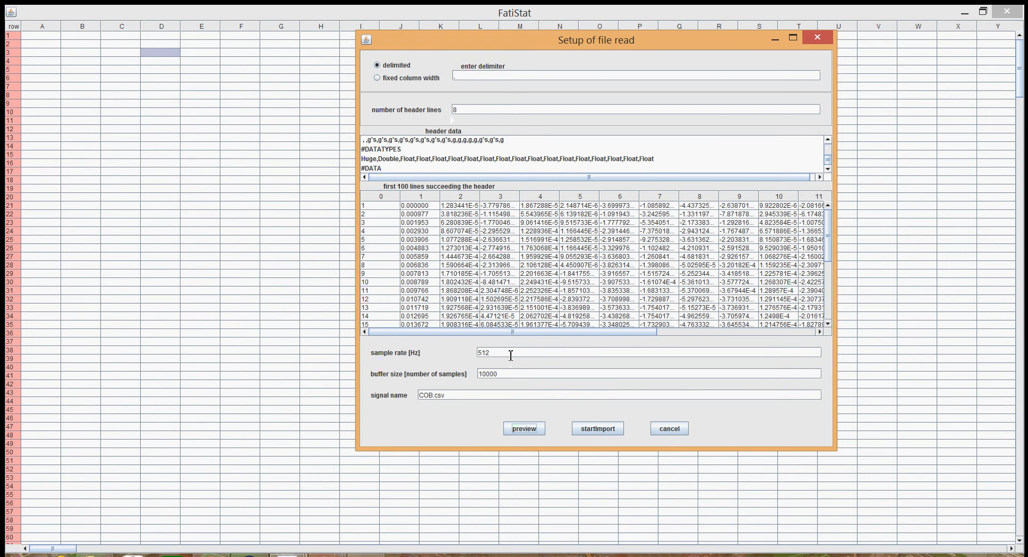
# - Set the sample rate of the import to 1024 Hz
pyautogui.moveTo(510, 354); pyautogui.dragTo(455, 351)
pyautogui.write('1024')
pyautogui.click(503, 378)
# - Change the signal name to COB_TH and start the import
pyautogui.click(455, 397)
pyautogui.moveTo(456, 398); pyautogui.dragTo(416, 397)
pyautogui.click(437, 399)
pyautogui.press('BackSpace')
pyautogui.press('BackSpace')
pyautogui.press('BackSpace')
pyautogui.press('BackSpace')
pyautogui.write('_TH')
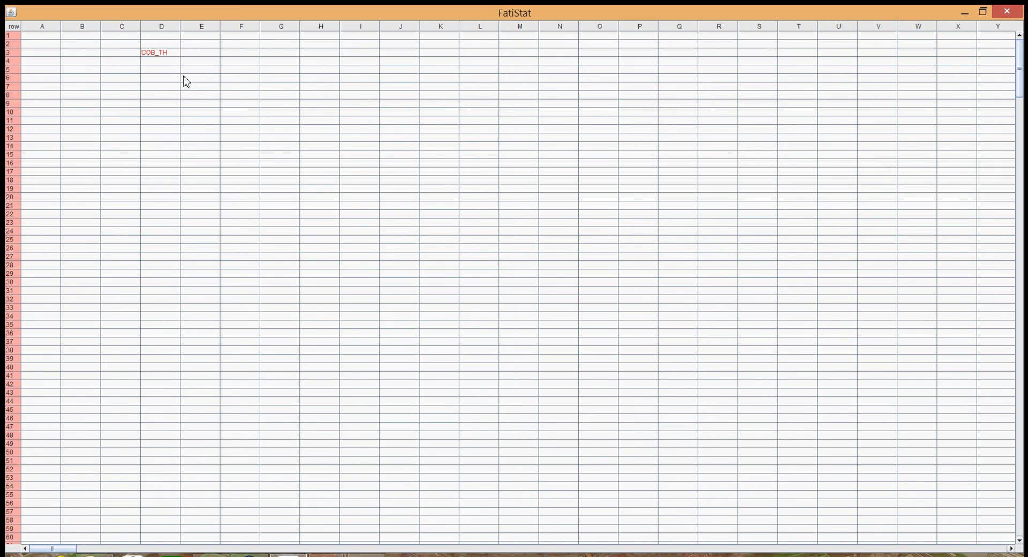
# - Graph the COB_TH time history in cell D3 and maximize the graph window
pyautogui.click(171, 55)
pyautogui.rightClick(173, 56)
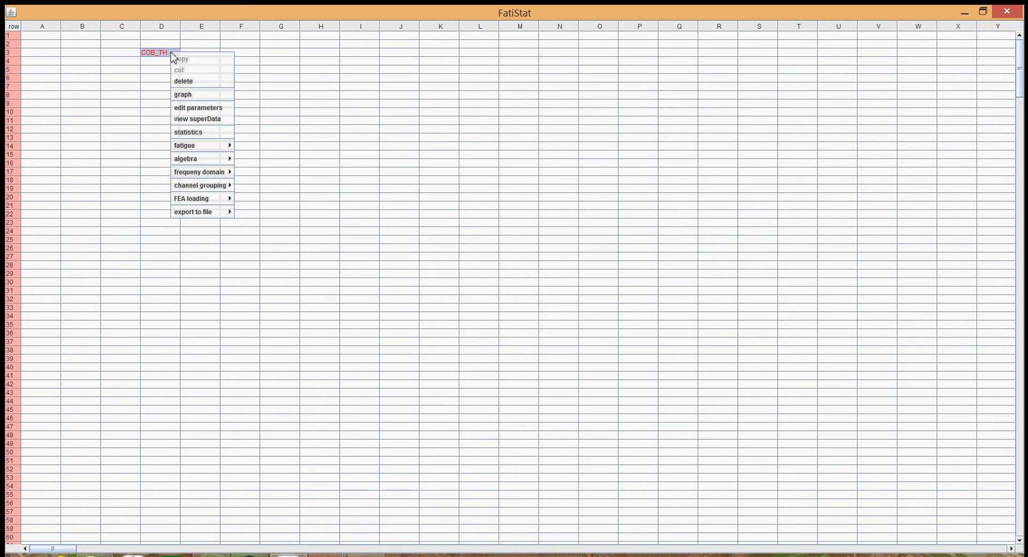
pyautogui.click(204, 102)
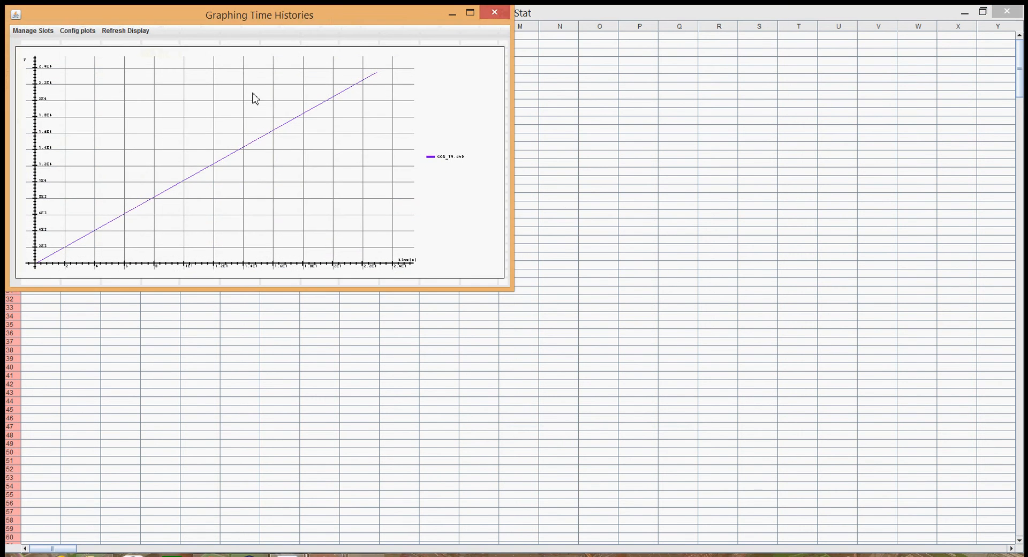
pyautogui.moveTo(326, 20); pyautogui.dragTo(399, 49)
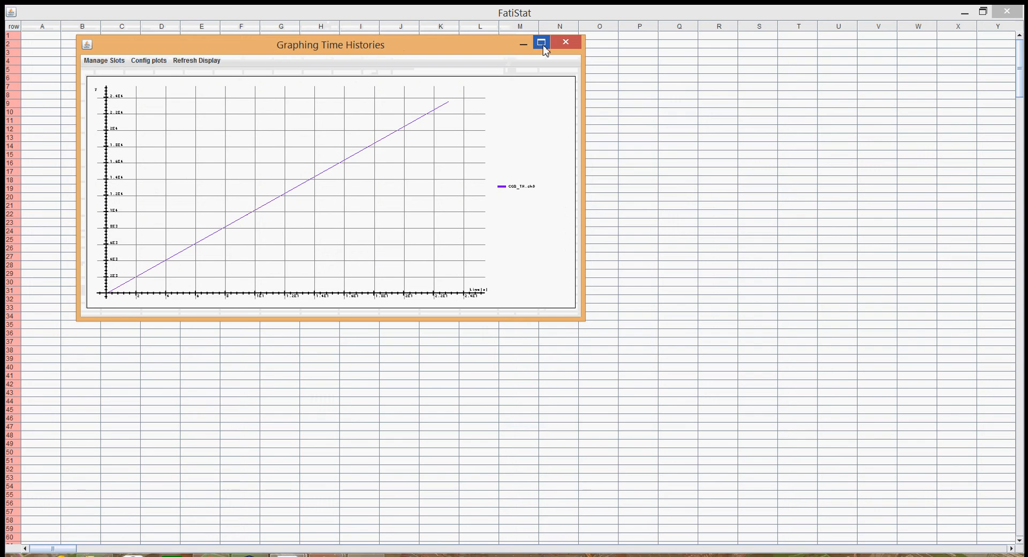
pyautogui.click(541, 42)
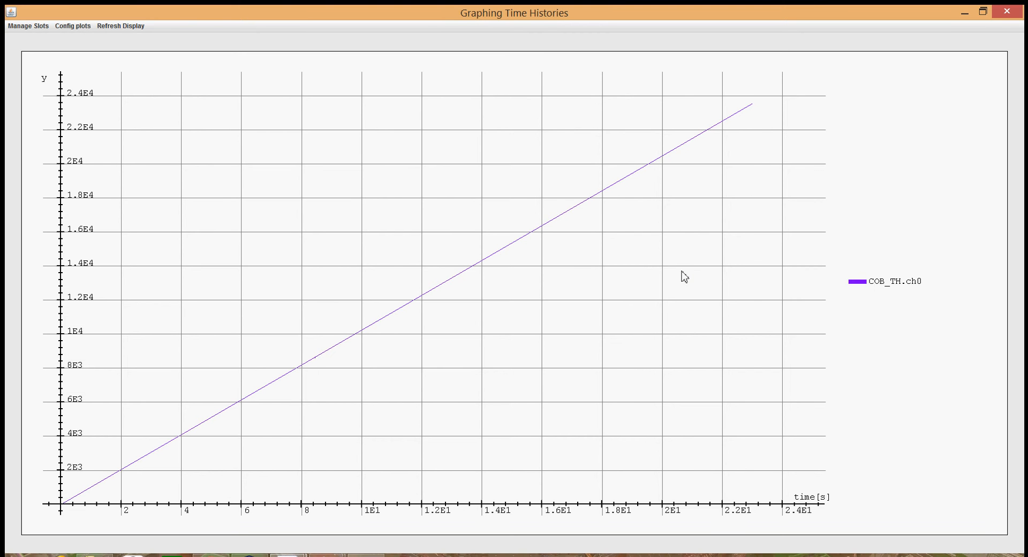
# - Add an overlay slot to the graph with signal COB_TH, channel 1, as trace 1
pyautogui.click(42, 27)
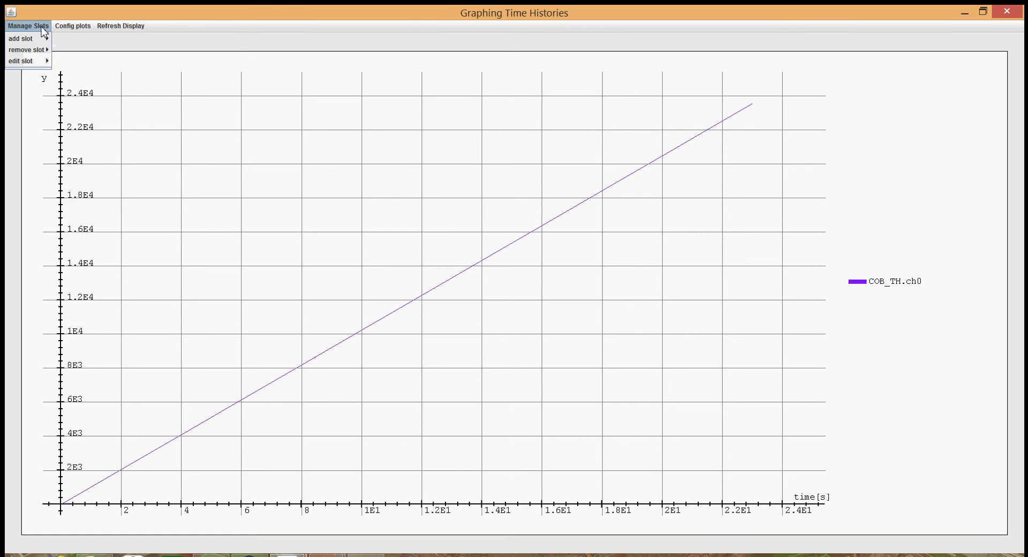
pyautogui.moveTo(45, 40)
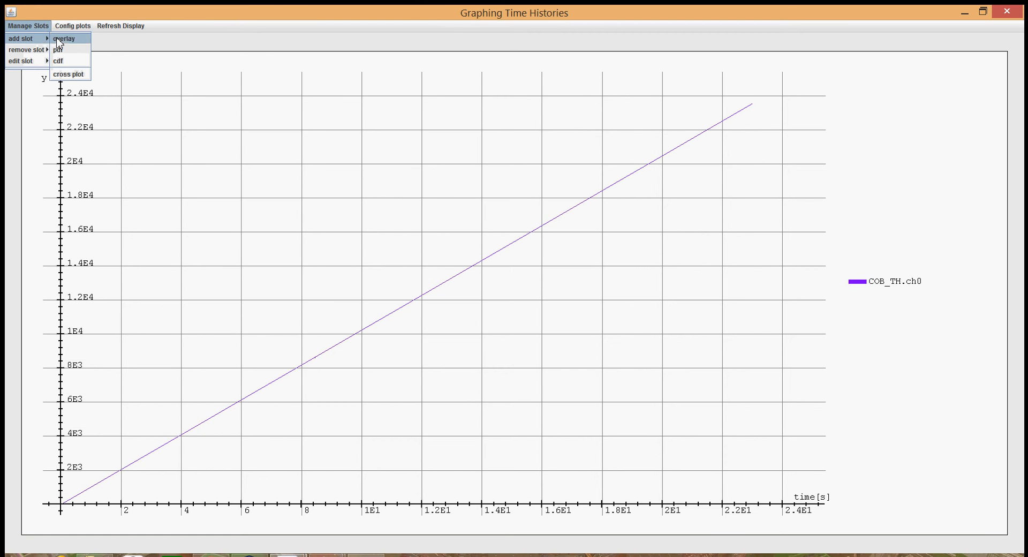
pyautogui.click(65, 39)
pyautogui.click(195, 188)
pyautogui.click(195, 186)
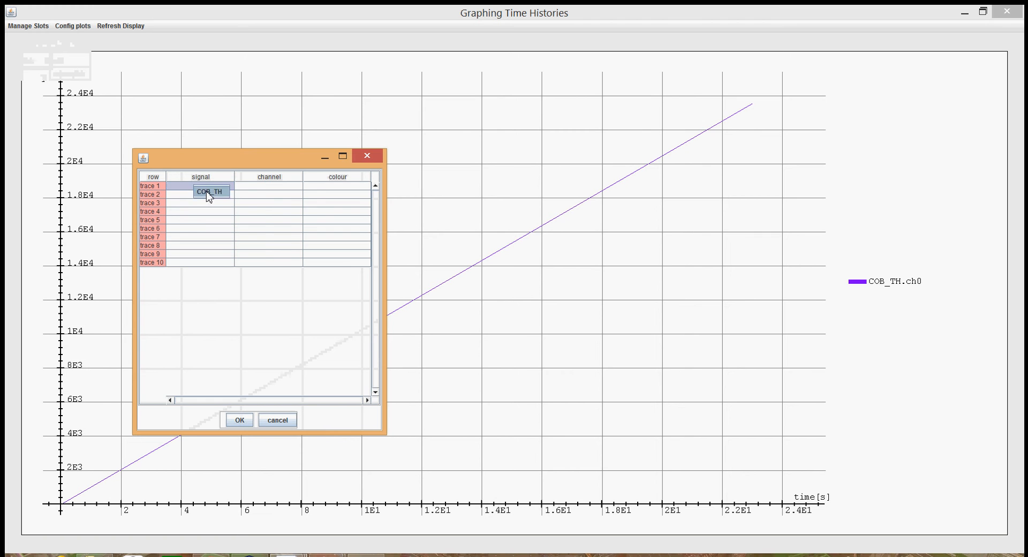
pyautogui.click(206, 193)
pyautogui.click(264, 186)
pyautogui.click(275, 204)
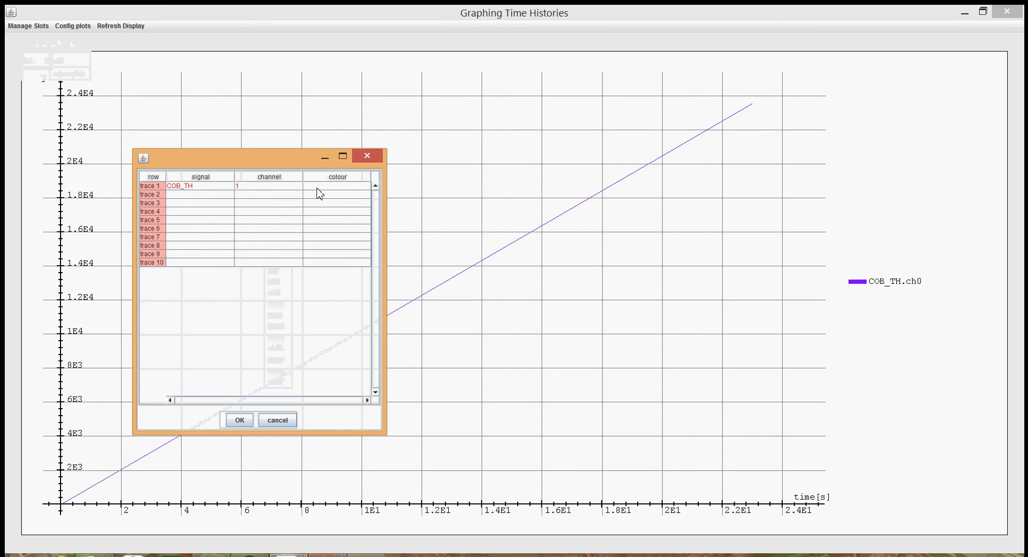
# - Set the channel 1 trace colour to an orange-red swatch and confirm the new slot
pyautogui.click(321, 185)
pyautogui.click(360, 193)
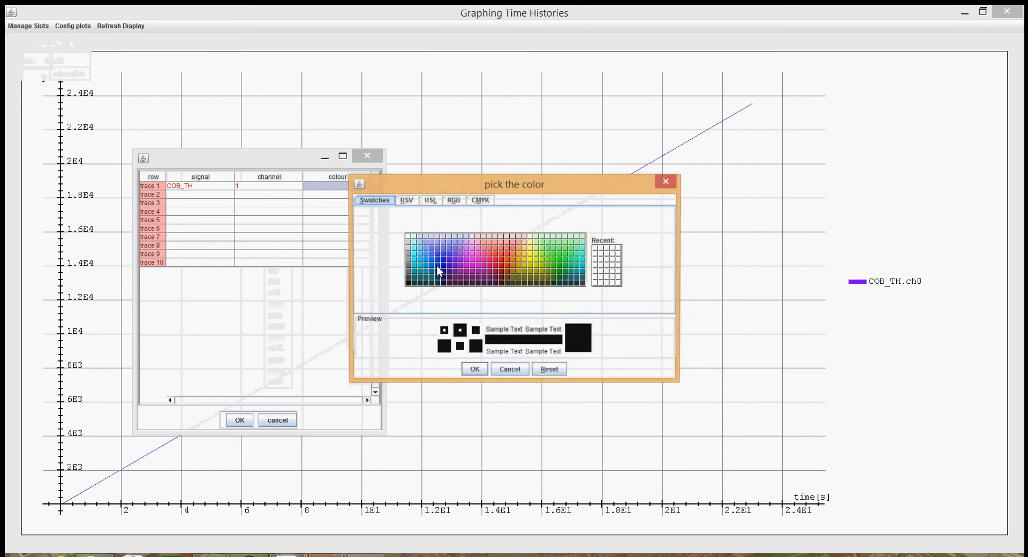
pyautogui.click(501, 256)
pyautogui.click(468, 369)
pyautogui.click(239, 420)
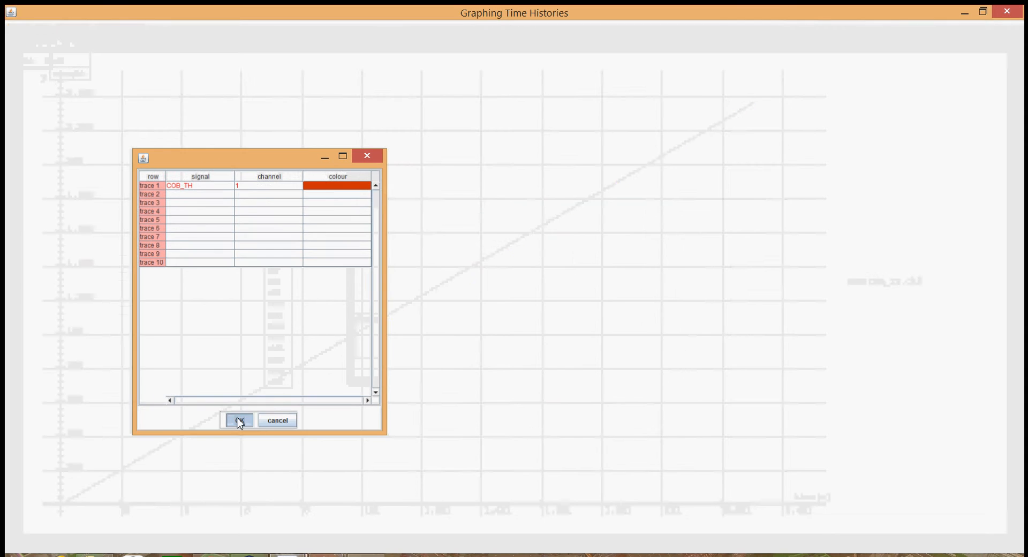
# - Add another overlay slot to the graph with signal COB_TH, channel 2, as trace 1
pyautogui.click(28, 26)
pyautogui.moveTo(34, 41)
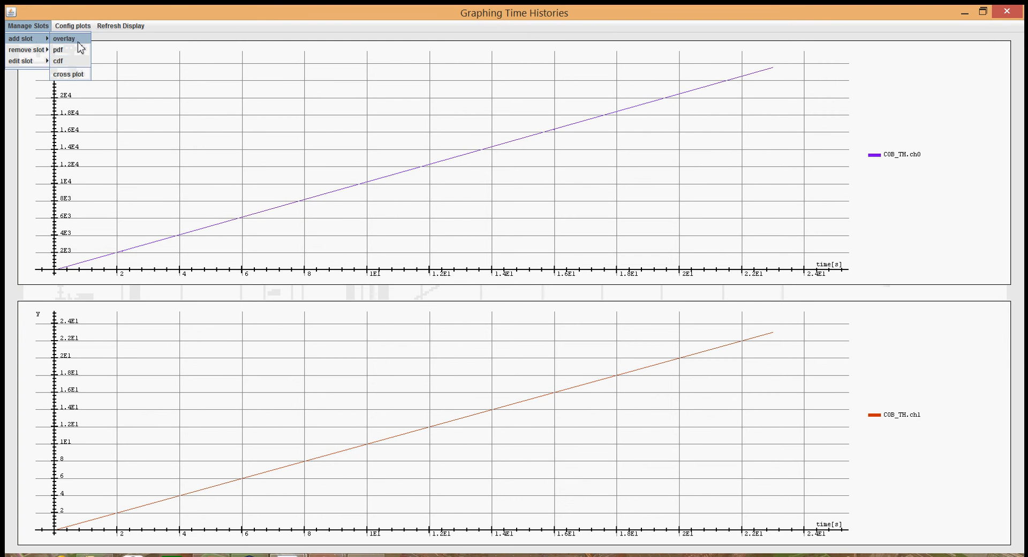
pyautogui.click(70, 62)
pyautogui.click(214, 186)
pyautogui.click(224, 194)
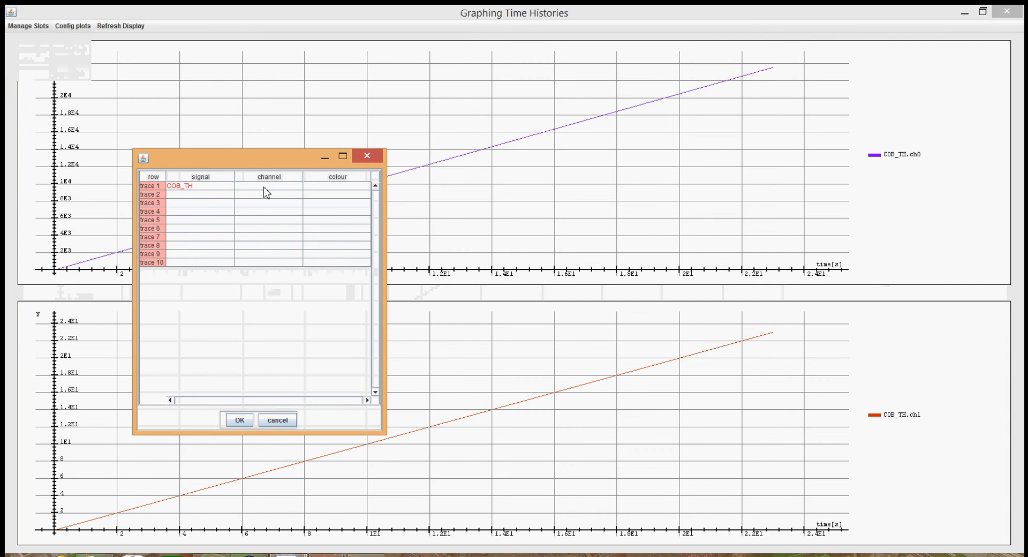
pyautogui.click(264, 187)
pyautogui.click(274, 212)
# - Set the channel 2 trace colour to a dark green swatch and confirm the new slot
pyautogui.click(335, 187)
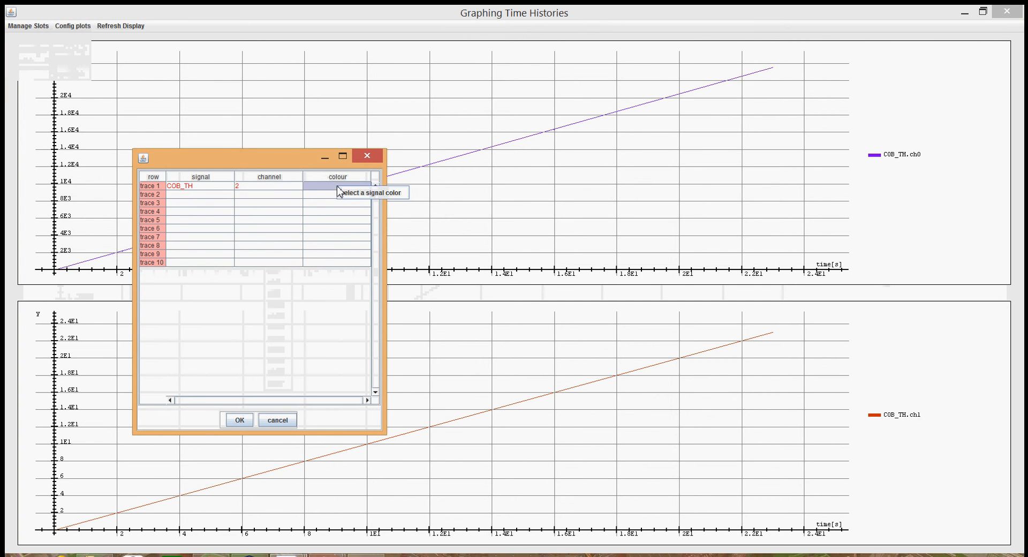
pyautogui.click(345, 194)
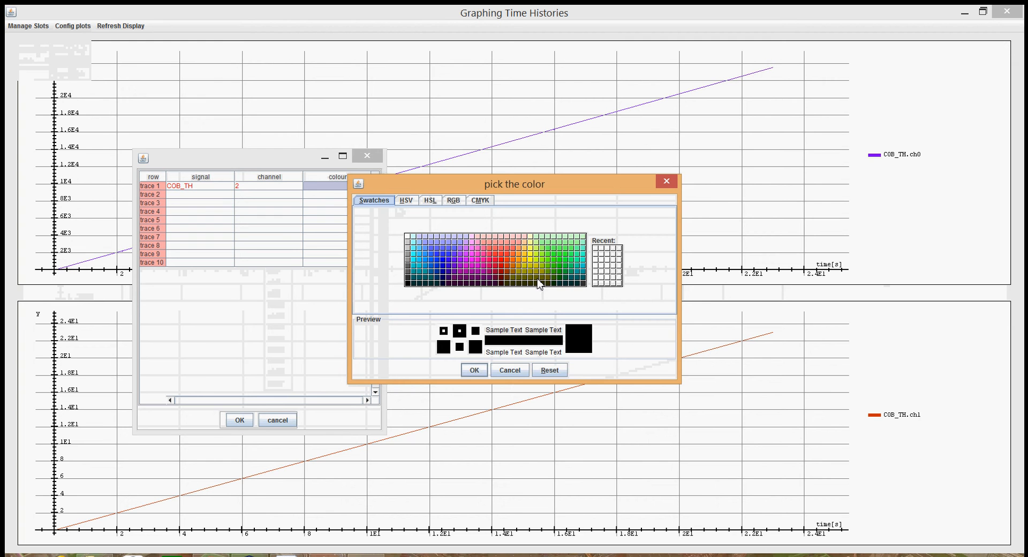
pyautogui.click(569, 281)
pyautogui.click(473, 369)
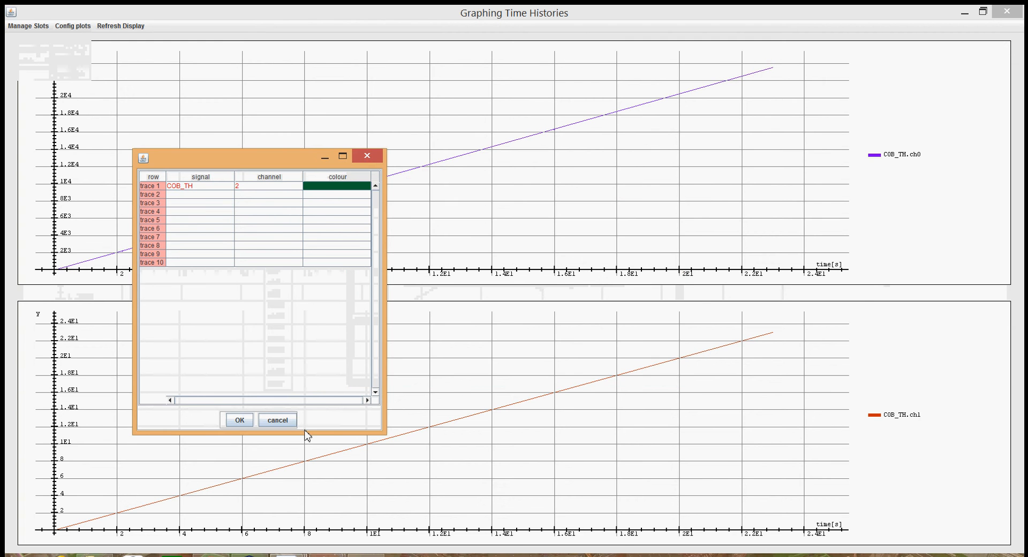
pyautogui.click(239, 419)
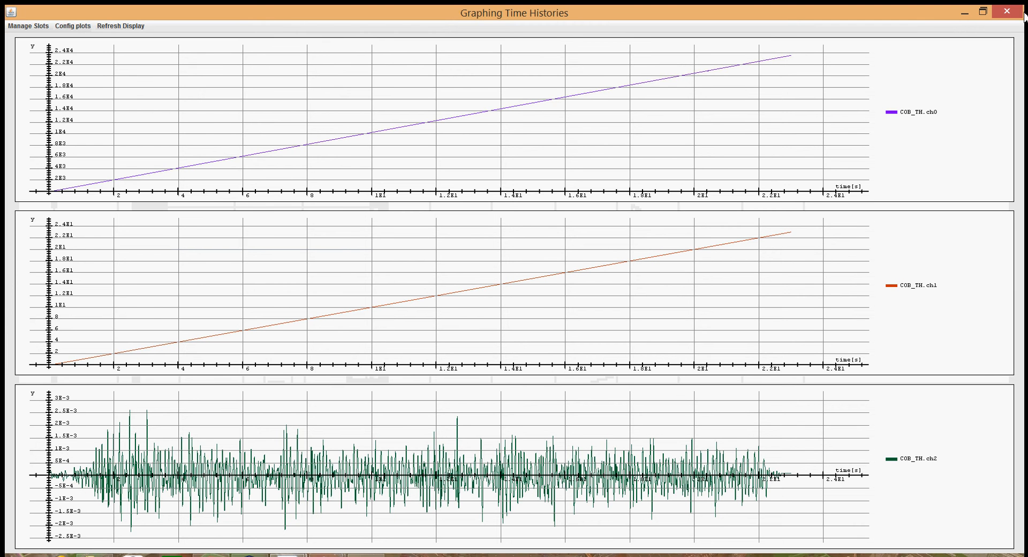
# - Close the time history graph and return to the cell sheet
pyautogui.moveTo(1015, 18)
pyautogui.click(1017, 15)
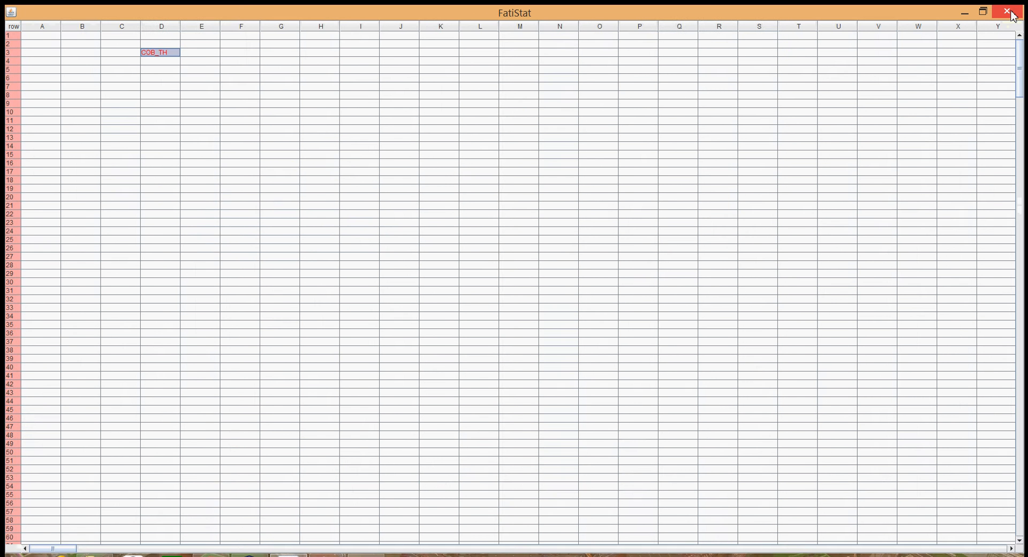
pyautogui.click(240, 78)
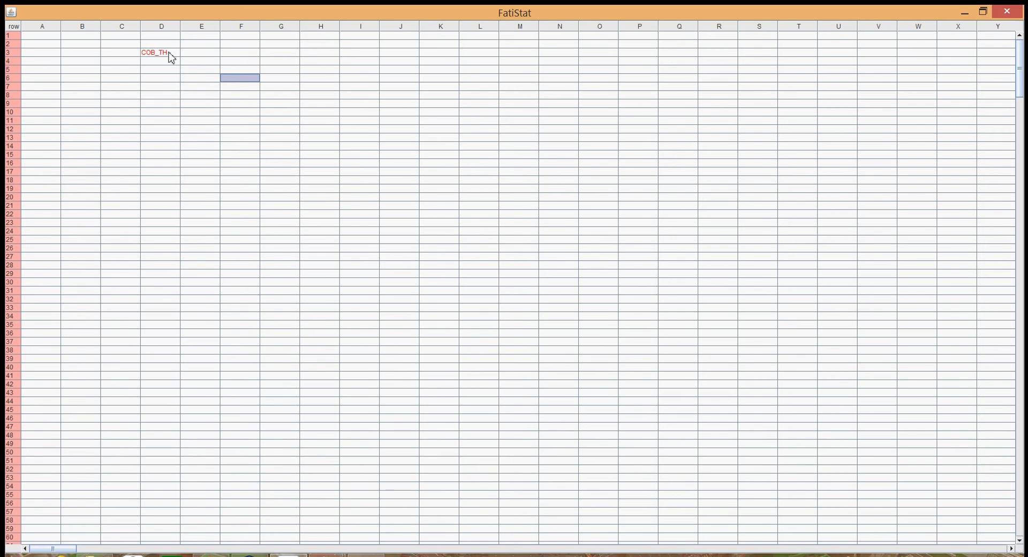
# - Extract channels ch2 through ch17 of COB_TH as a subset time history in the logical target cell
pyautogui.click(170, 53)
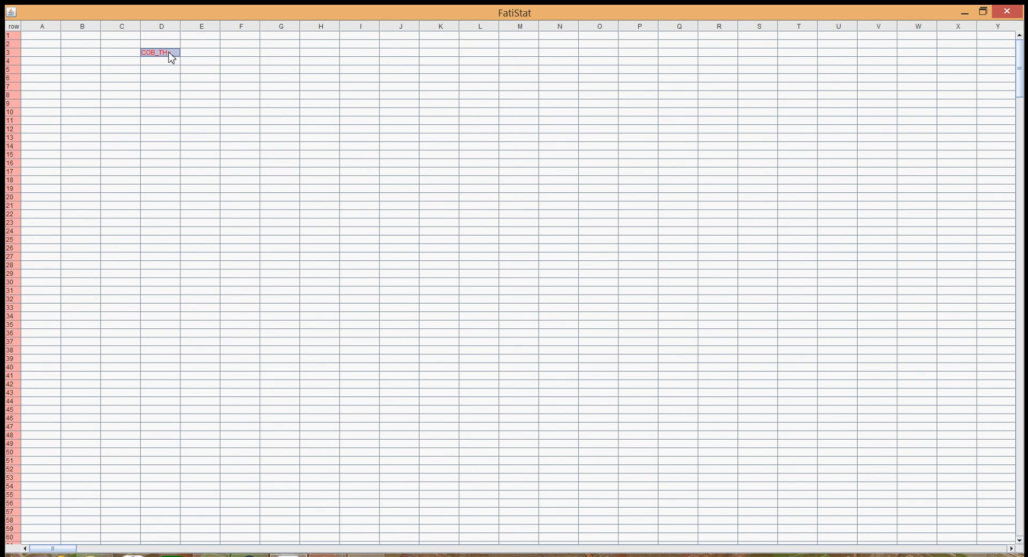
pyautogui.rightClick(169, 54)
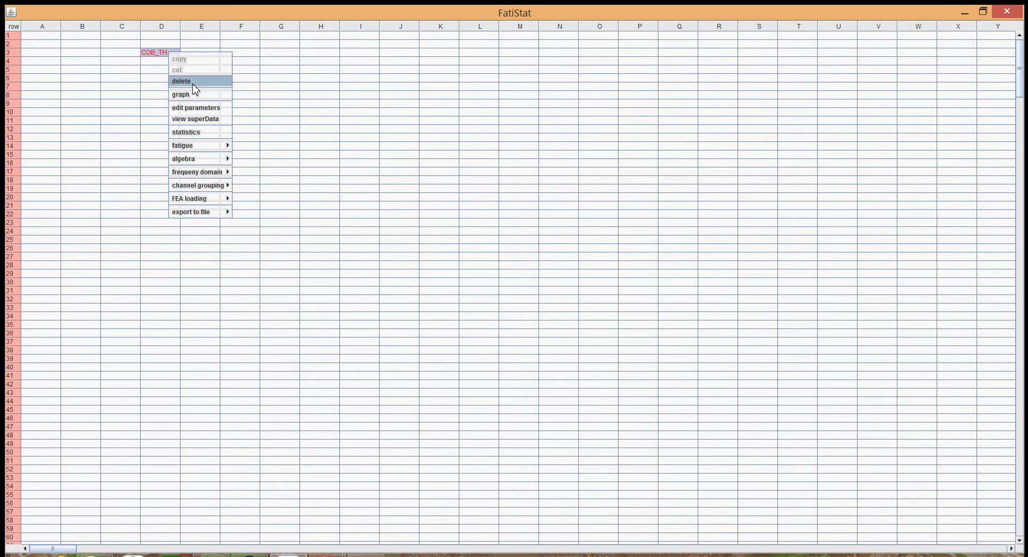
pyautogui.moveTo(205, 187)
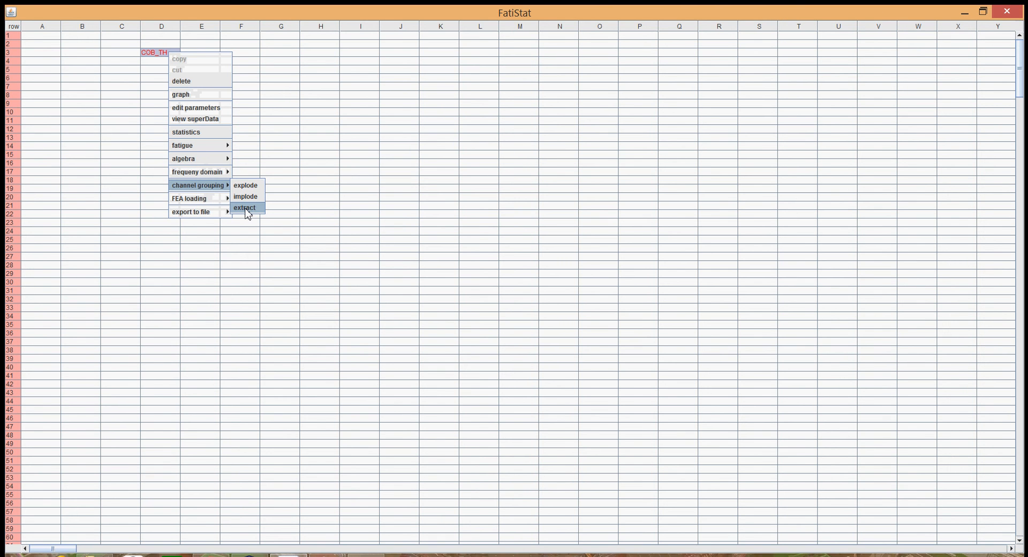
pyautogui.click(246, 208)
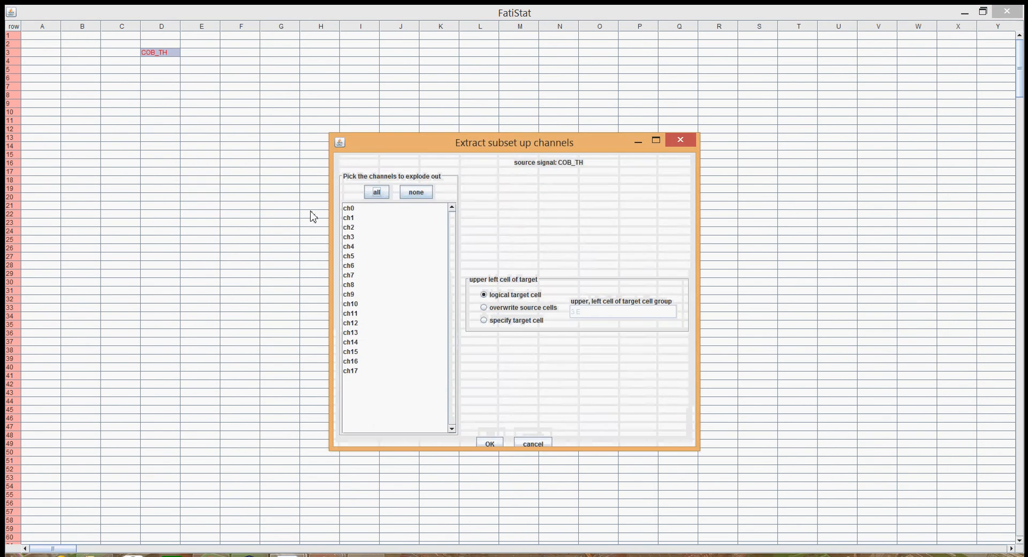
pyautogui.click(350, 227)
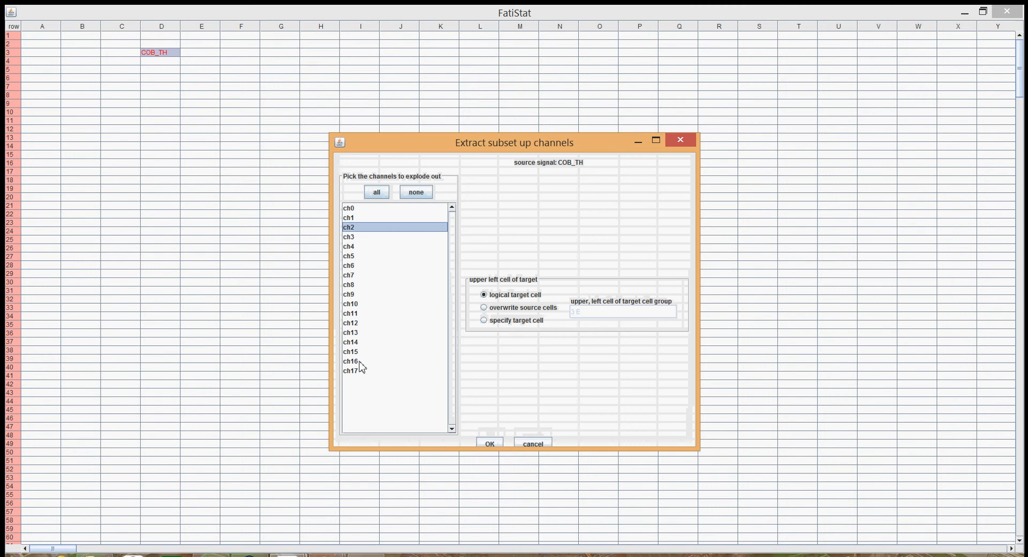
pyautogui.keyDown('shift'); pyautogui.click(358, 371); pyautogui.keyUp('shift')
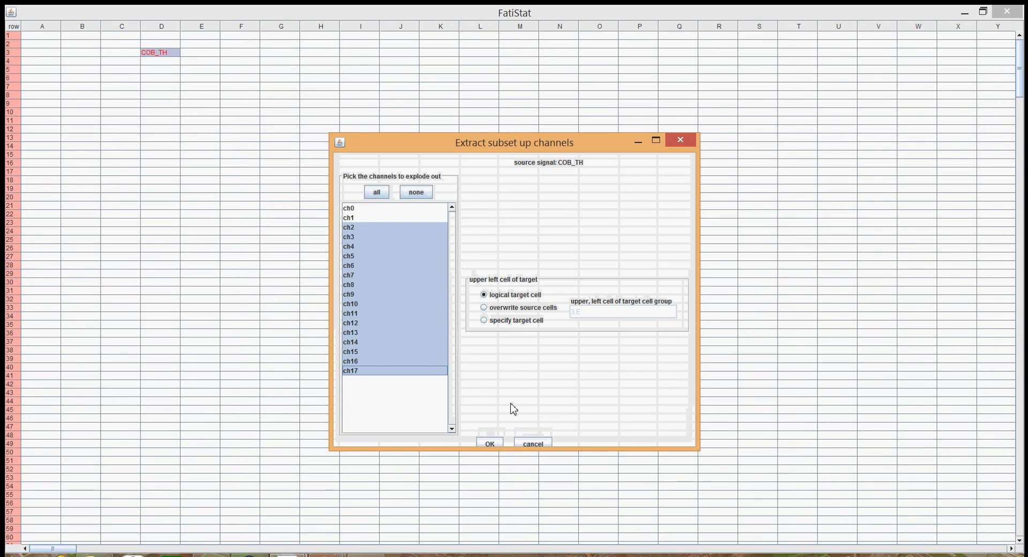
pyautogui.click(497, 444)
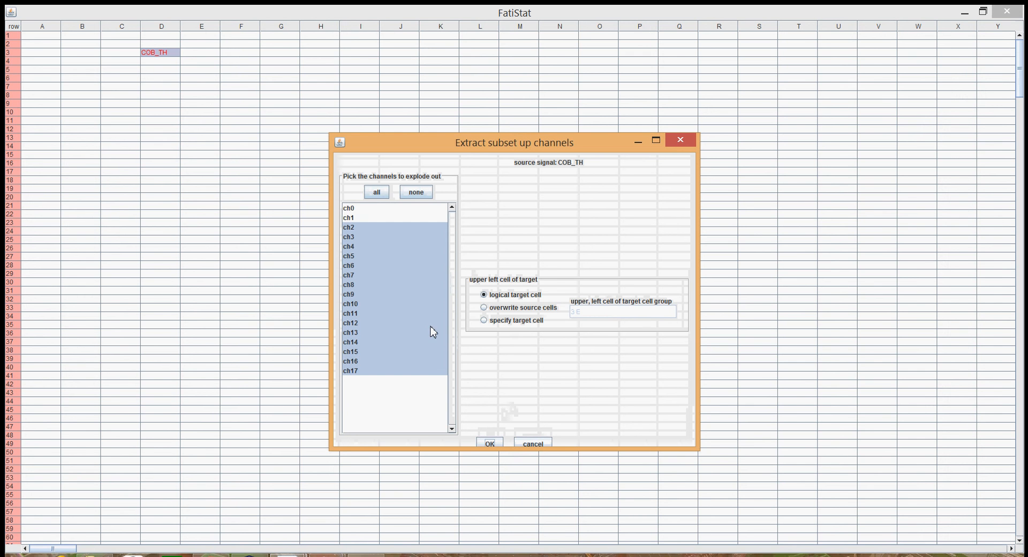
pyautogui.click(490, 443)
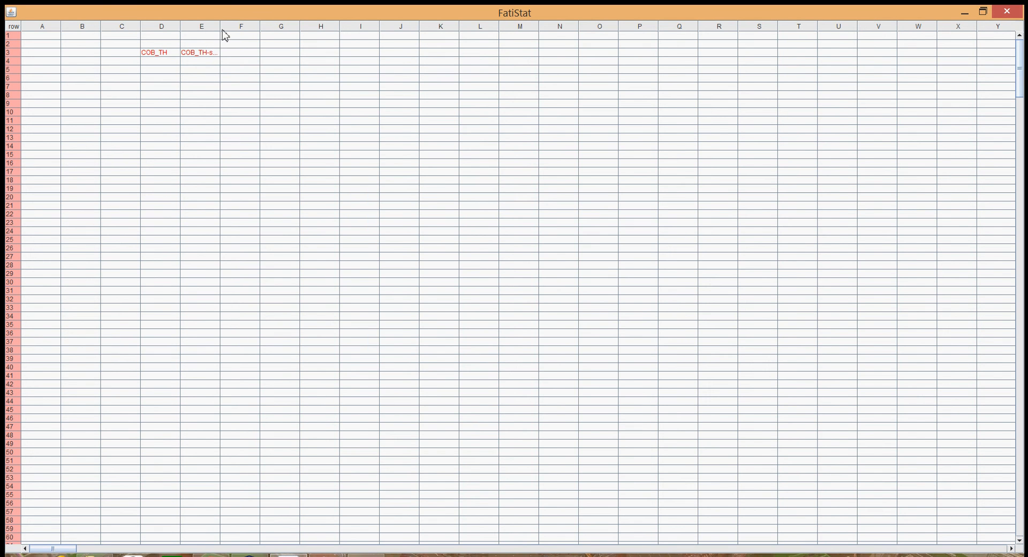
# - Widen column E and view the graph of the extracted COB_TH subset in a maximized window before closing it
pyautogui.moveTo(220, 26)
pyautogui.mouseDown()
pyautogui.moveTo(251, 33)
pyautogui.moveTo(234, 34)
pyautogui.mouseUp()
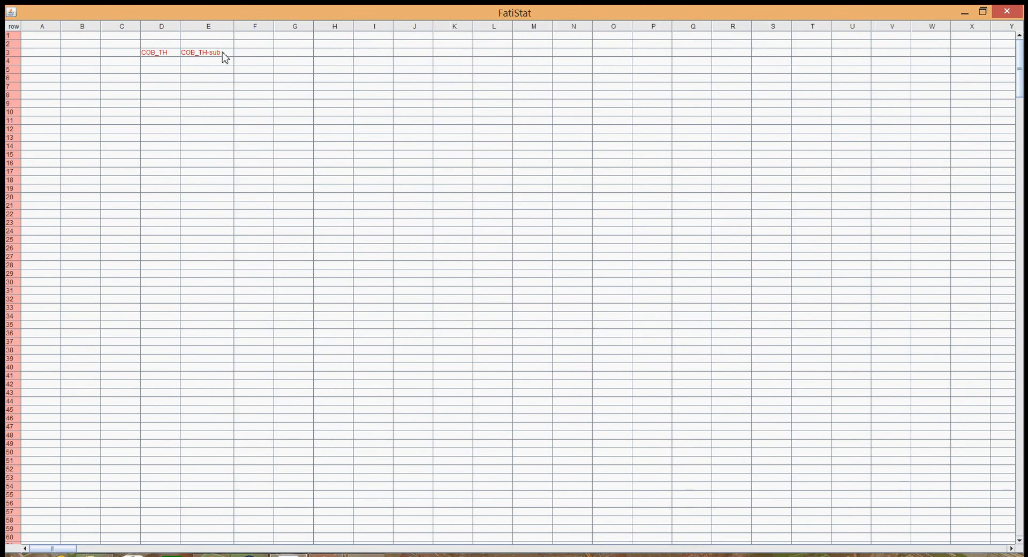
pyautogui.click(222, 52)
pyautogui.rightClick(221, 53)
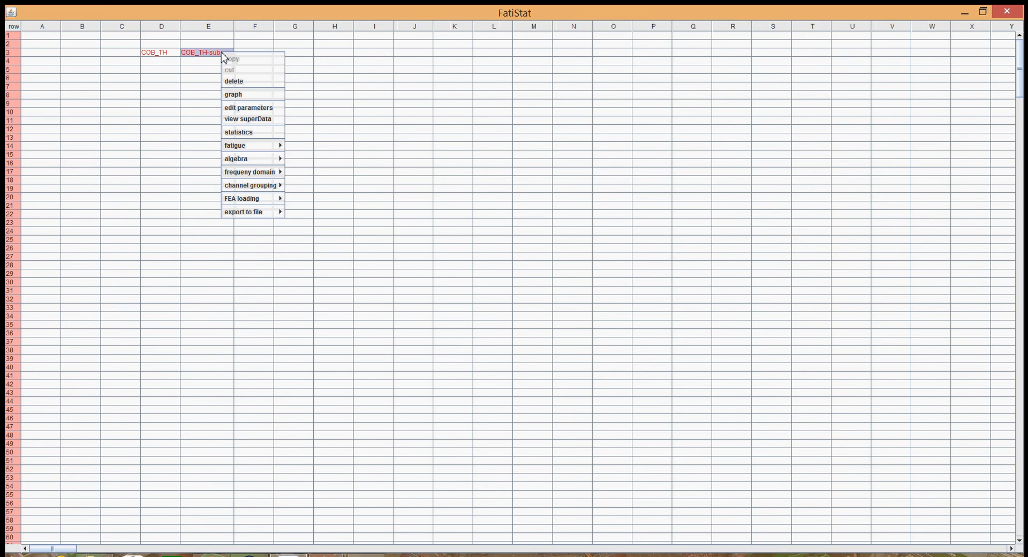
pyautogui.click(237, 99)
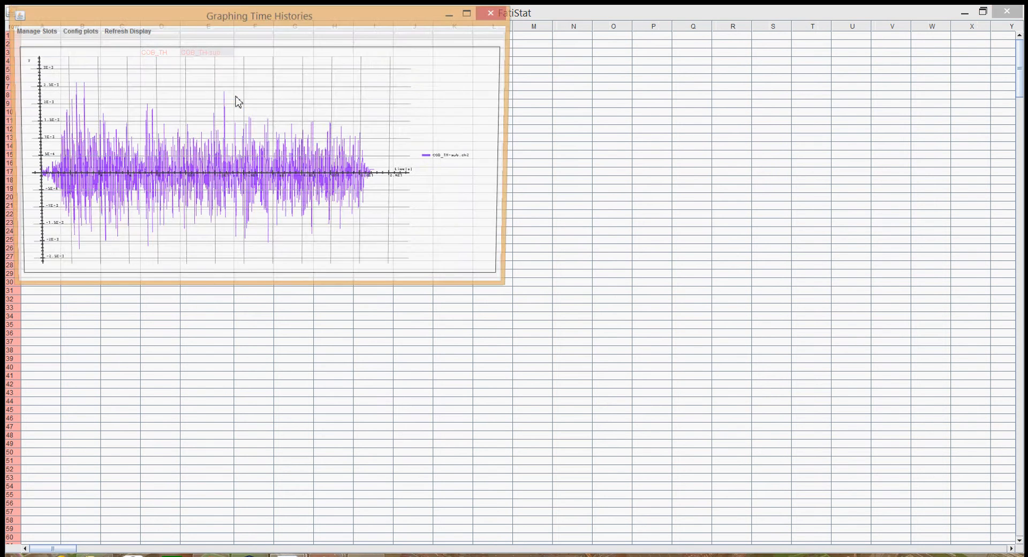
pyautogui.click(469, 14)
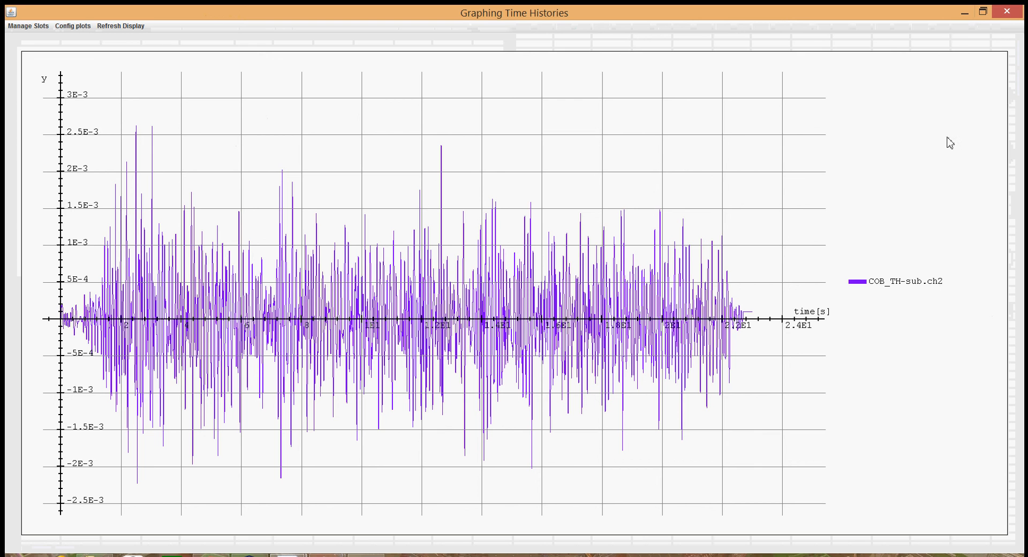
pyautogui.click(1007, 12)
# - Delete the extracted COB_TH subset from the sheet
pyautogui.click(449, 172)
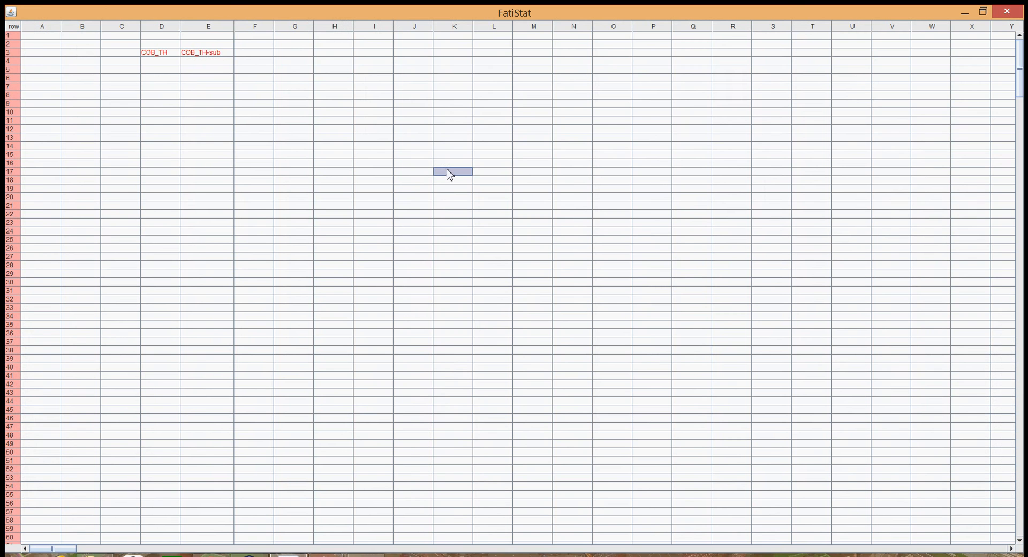
pyautogui.click(217, 54)
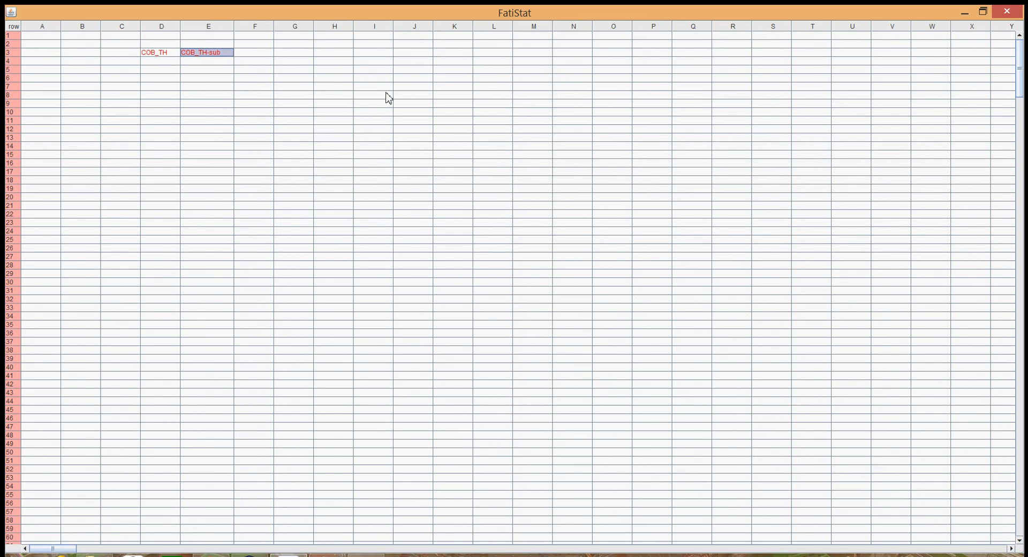
pyautogui.press('Delete')
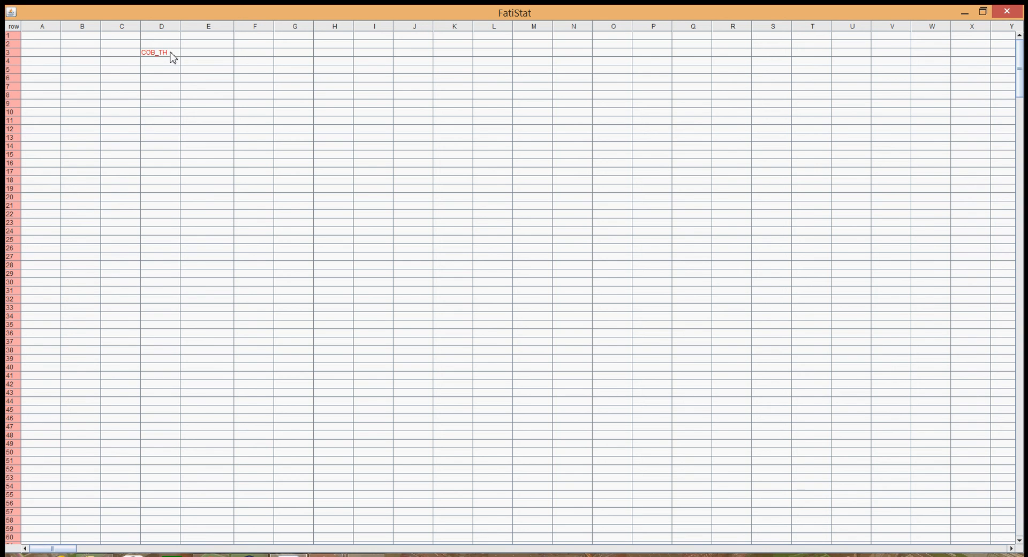
# - Explode channels ch2 through ch17 of COB_TH into single-channel time histories starting at the logical target cell
pyautogui.click(171, 54)
pyautogui.rightClick(171, 56)
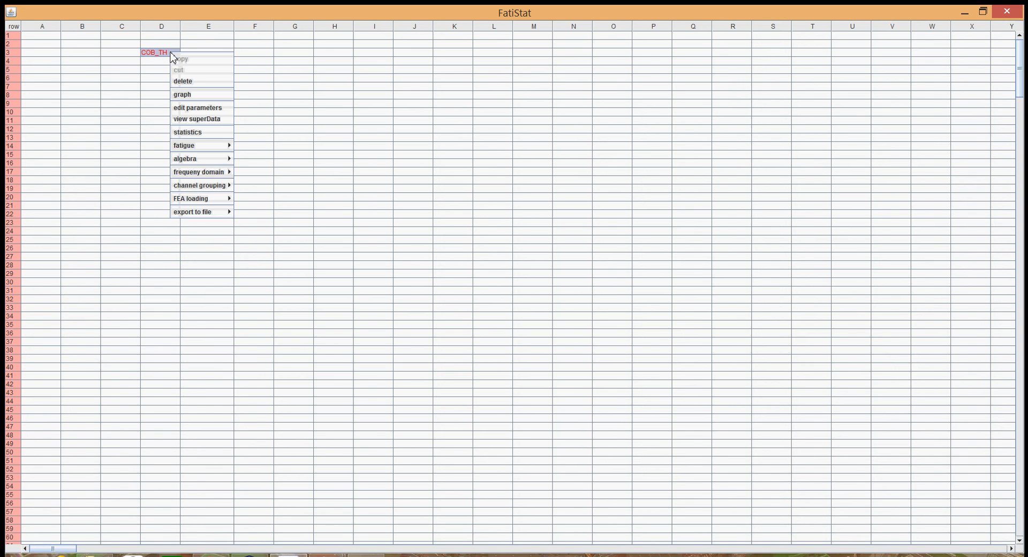
pyautogui.moveTo(187, 186)
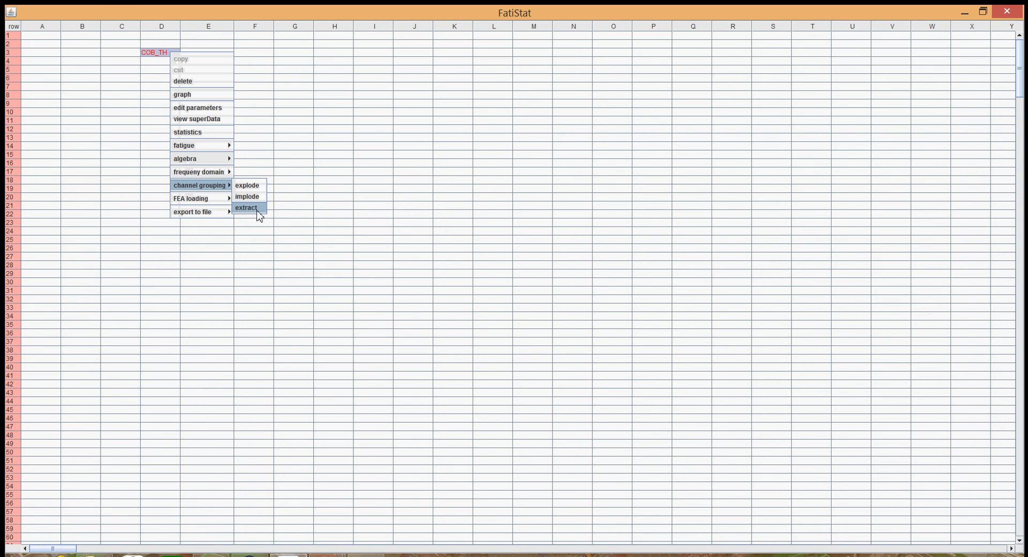
pyautogui.click(257, 187)
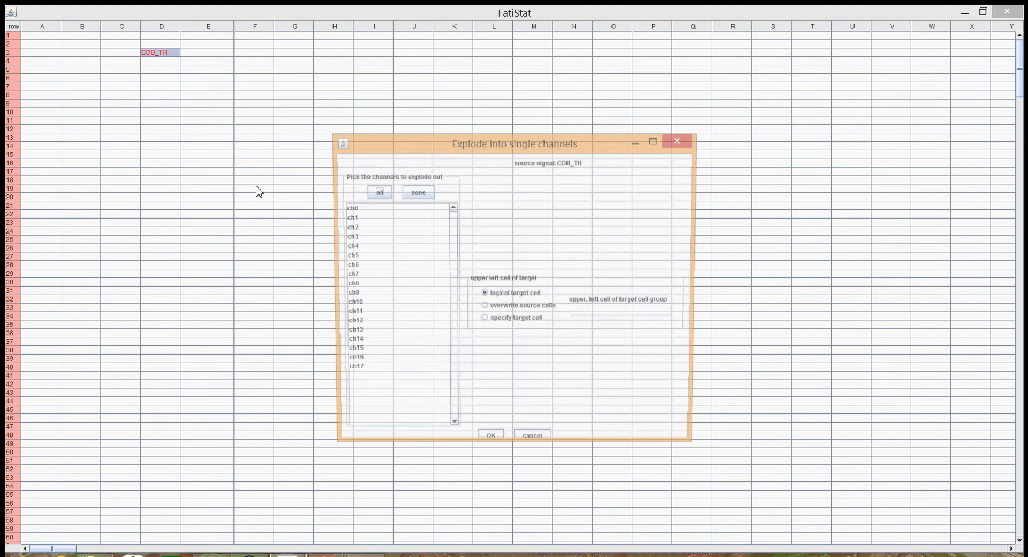
pyautogui.click(351, 227)
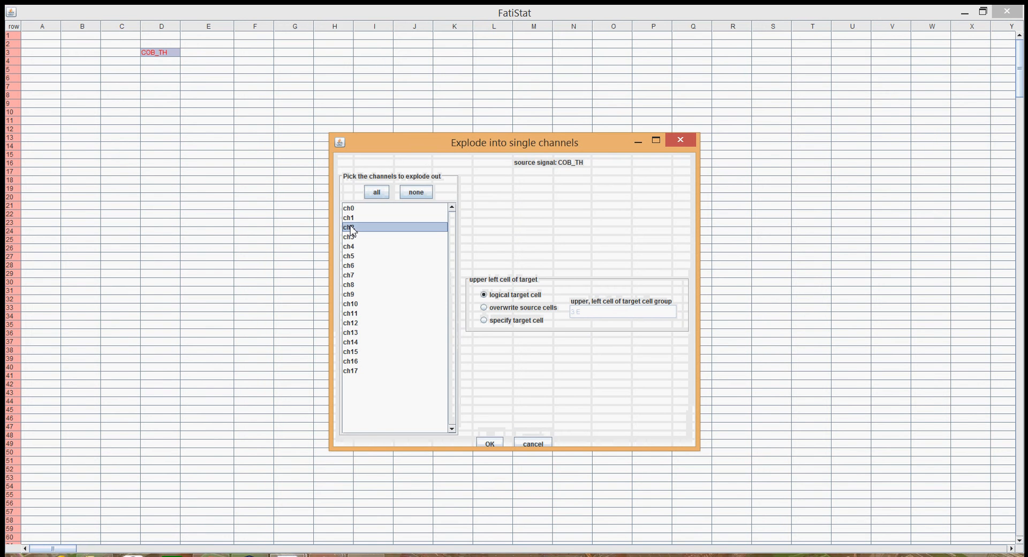
pyautogui.keyDown('shift'); pyautogui.click(358, 371); pyautogui.keyUp('shift')
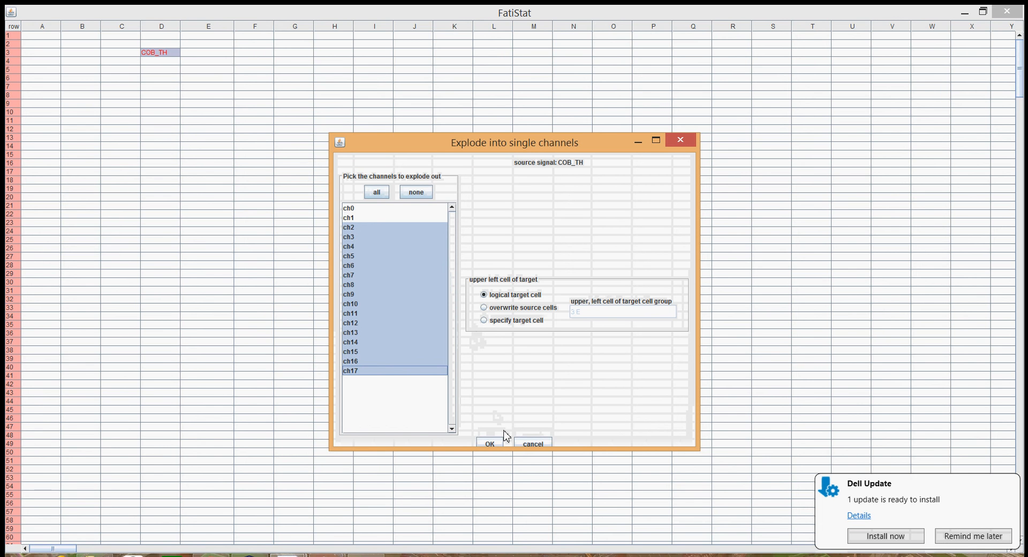
pyautogui.click(489, 444)
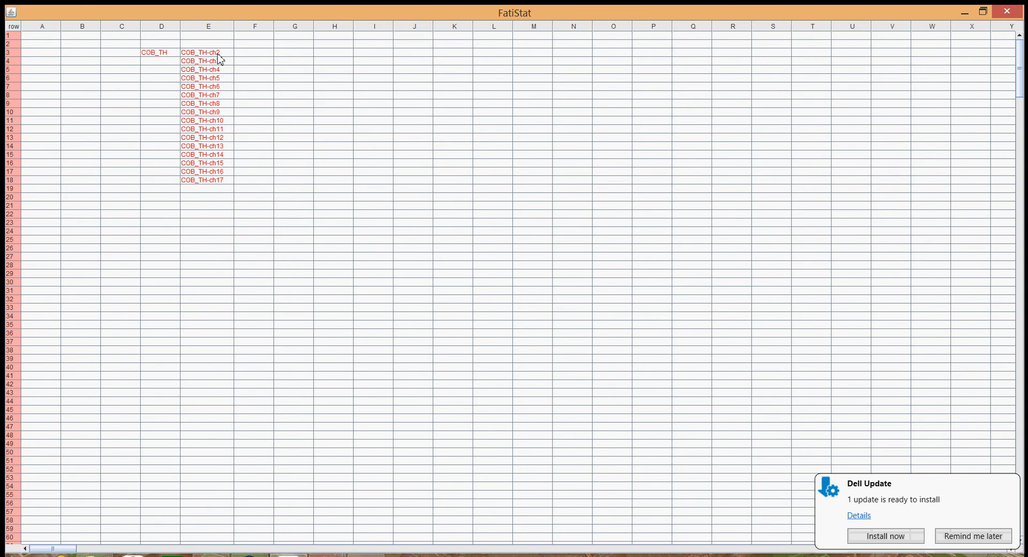
# - Start an Implode grouping of the single-channel time histories COB_TH-ch2 through COB_TH-ch5
pyautogui.click(221, 54)
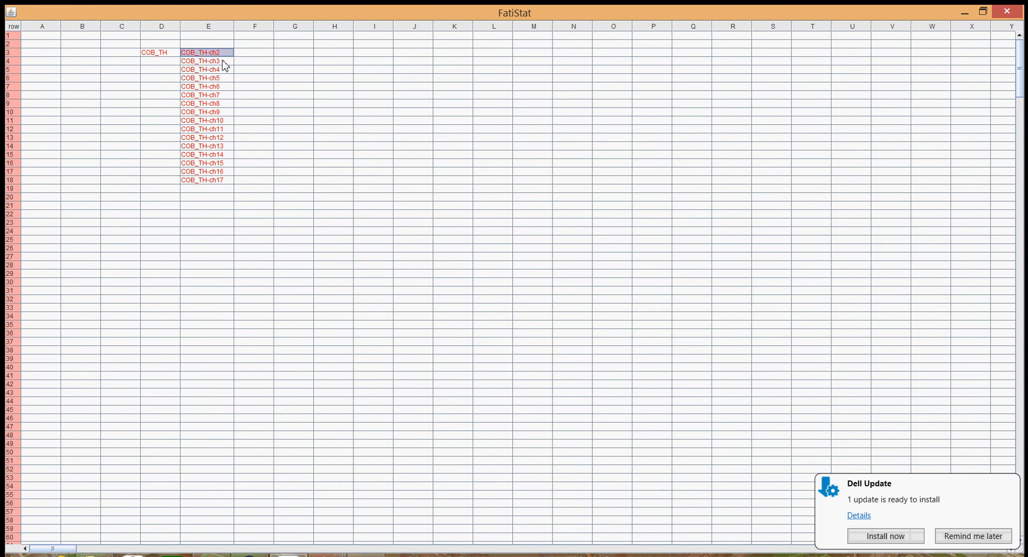
pyautogui.keyDown('shift'); pyautogui.click(221, 76); pyautogui.keyUp('shift')
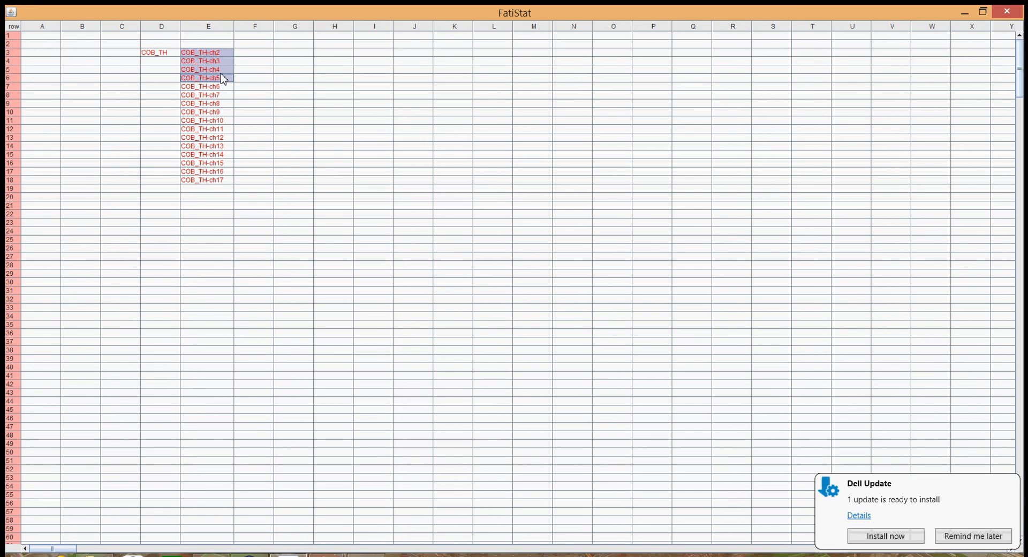
pyautogui.rightClick(218, 70)
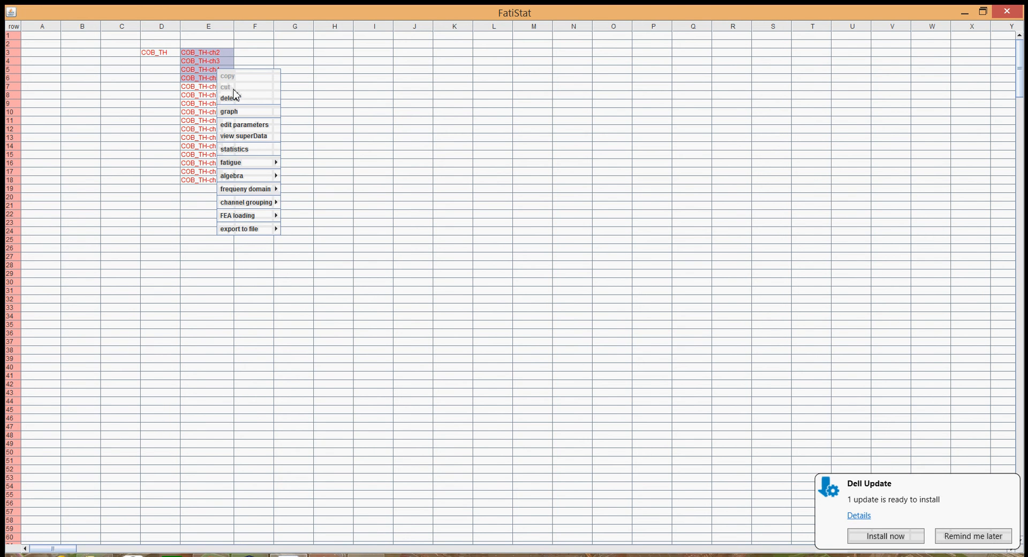
pyautogui.moveTo(251, 203)
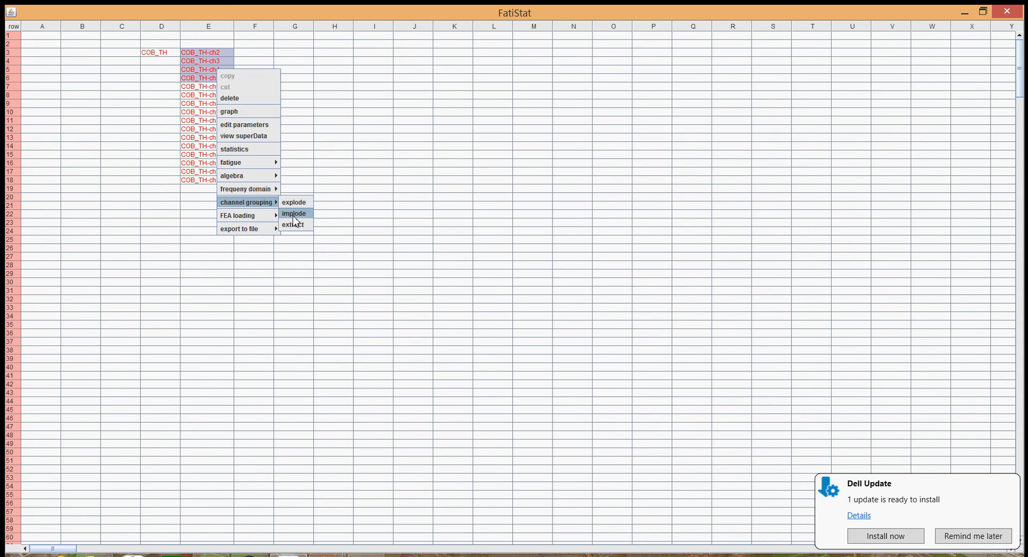
pyautogui.click(295, 214)
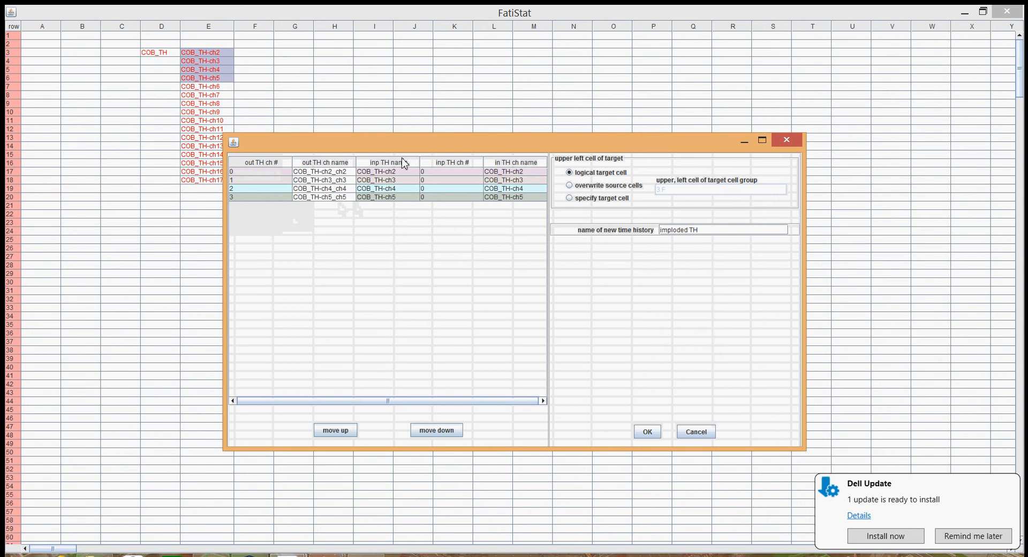
pyautogui.moveTo(426, 143); pyautogui.dragTo(478, 101)
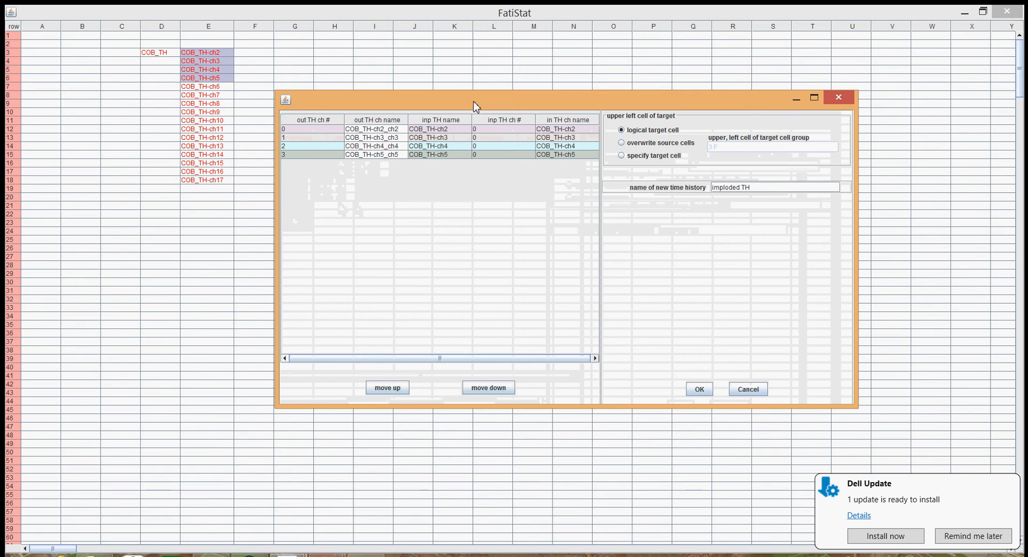
# - Name output channel 0 of the imploded time history SG1 and output channel 1 SG2
pyautogui.doubleClick(399, 129)
pyautogui.moveTo(399, 129); pyautogui.dragTo(333, 126)
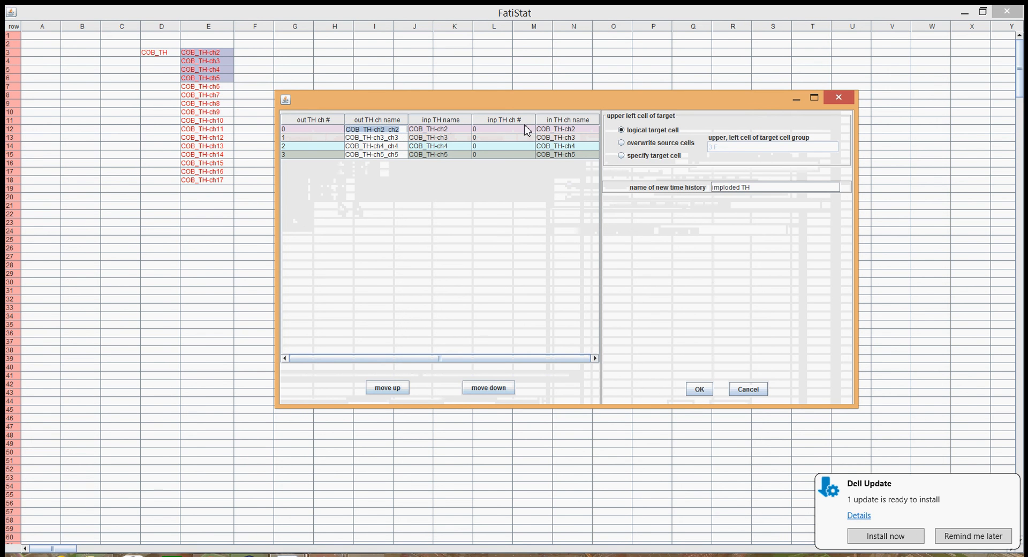
pyautogui.write('SG1')
pyautogui.doubleClick(395, 138)
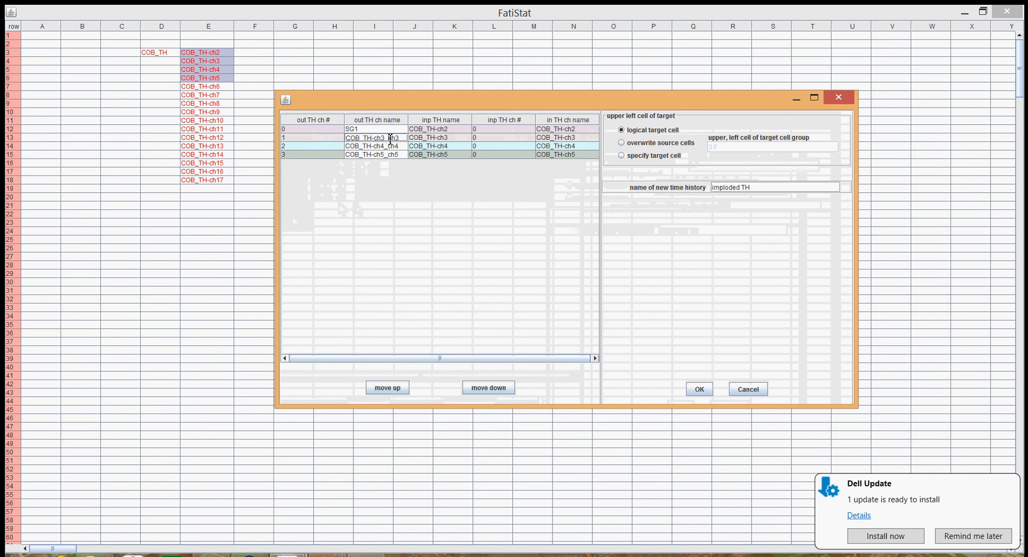
pyautogui.moveTo(401, 138); pyautogui.dragTo(319, 143)
pyautogui.write('SG2')
# - Name output channel 2 of the imploded time history ch3 and output channel 3 acc1
pyautogui.doubleClick(357, 146)
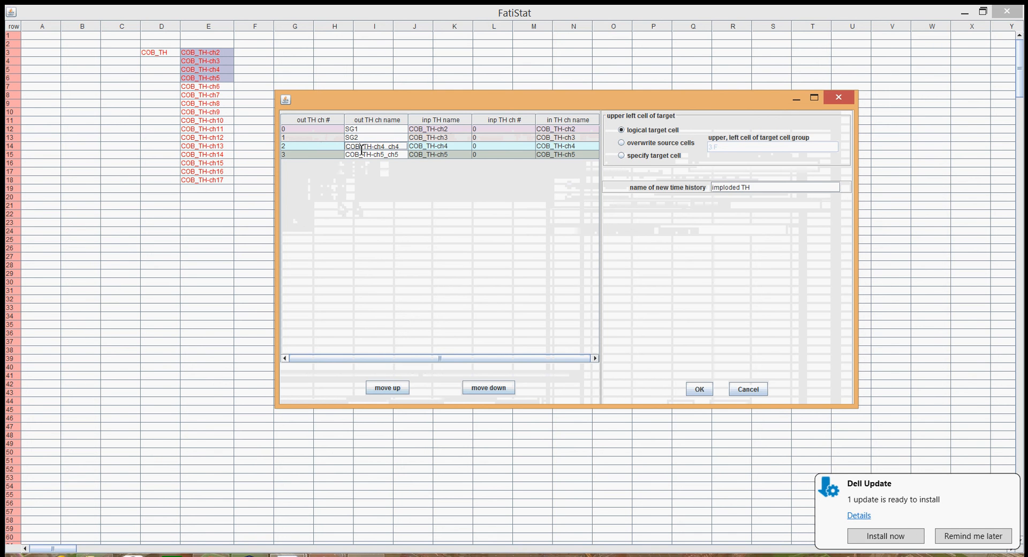
pyautogui.moveTo(401, 147); pyautogui.dragTo(321, 152)
pyautogui.write('ch3')
pyautogui.doubleClick(375, 155)
pyautogui.moveTo(403, 155); pyautogui.dragTo(329, 151)
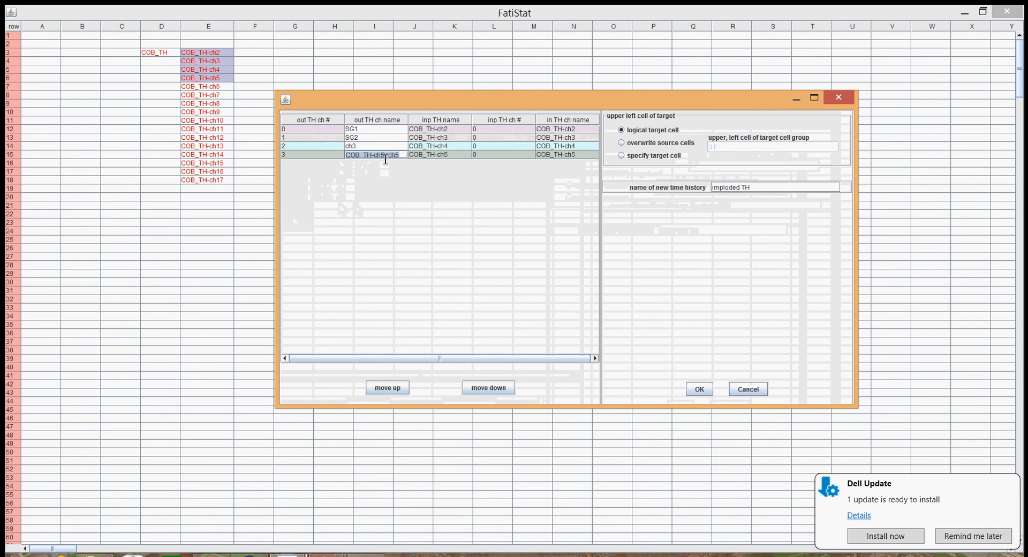
pyautogui.write('acd')
pyautogui.press('BackSpace')
pyautogui.write('c1')
pyautogui.doubleClick(388, 146)
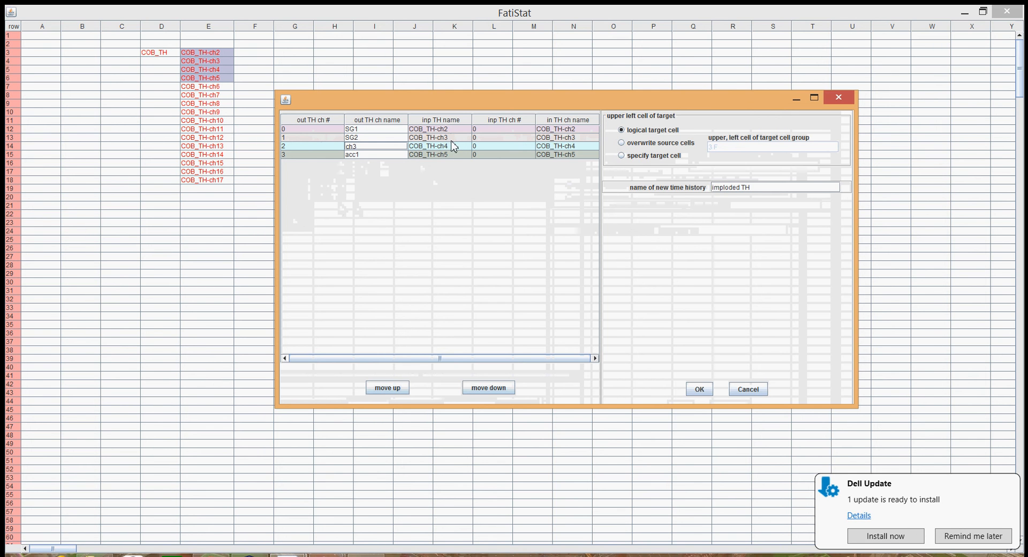
pyautogui.click(427, 156)
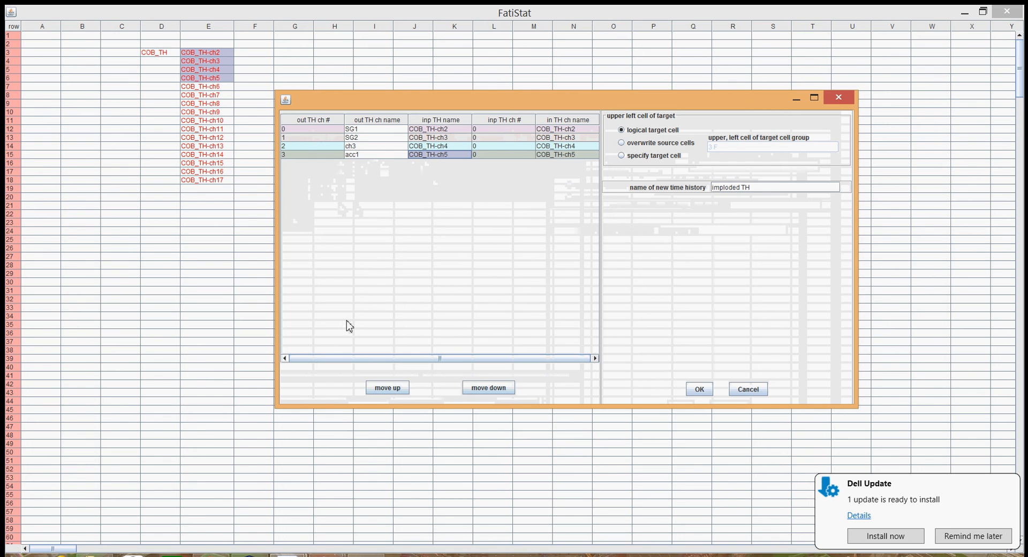
# - Move the acc1 channel up to output channel 0, ahead of SG1, SG2 and ch3
pyautogui.click(388, 392)
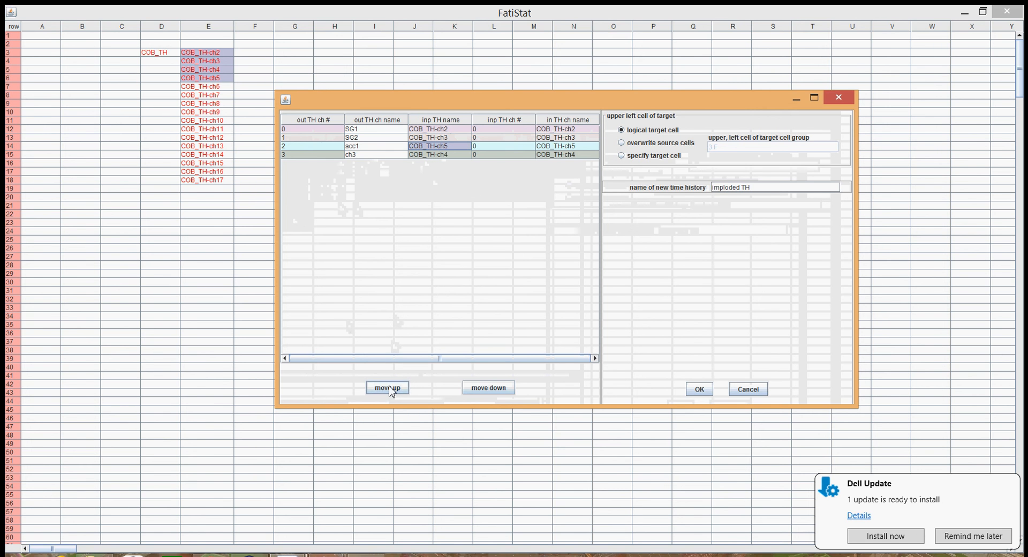
pyautogui.click(392, 388)
pyautogui.click(435, 138)
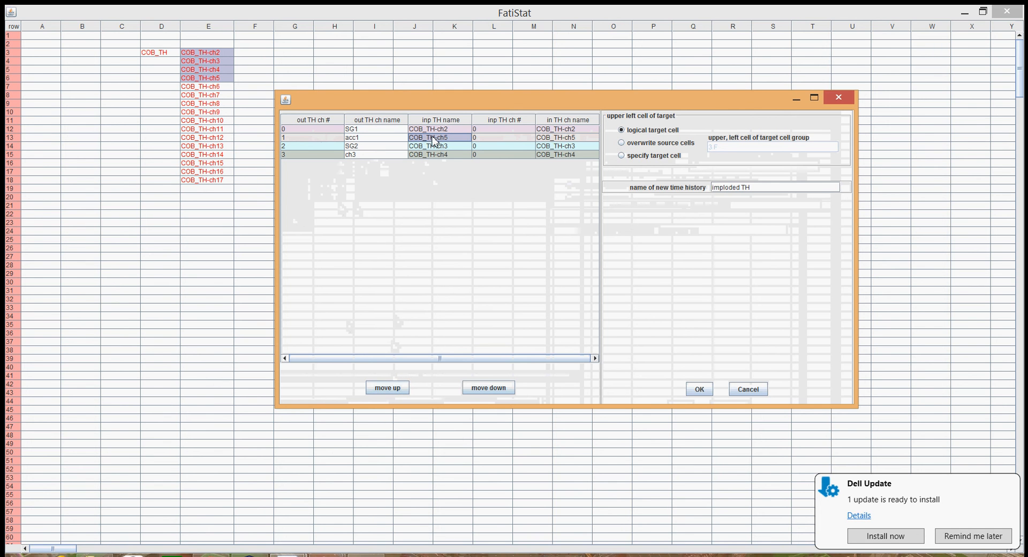
pyautogui.click(390, 385)
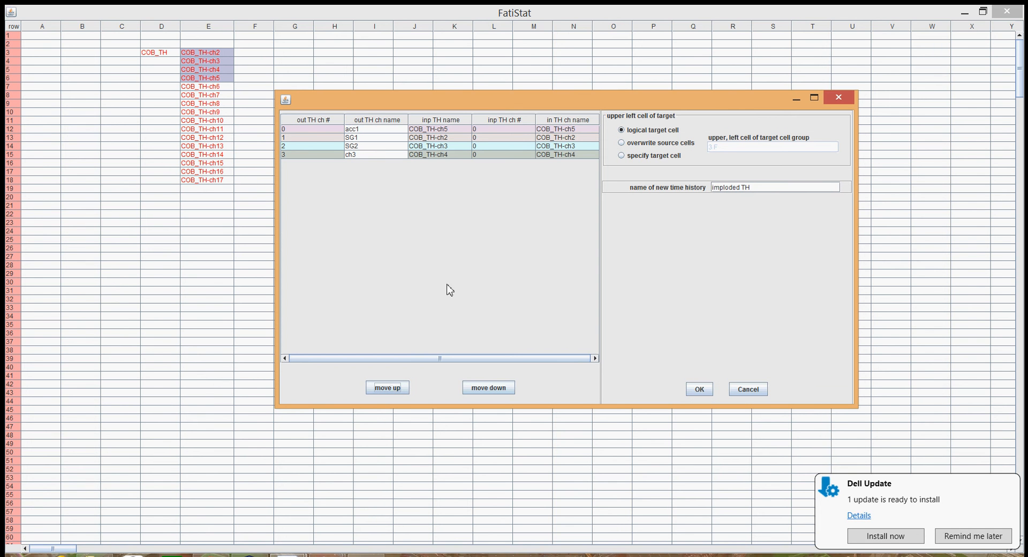
# - Name the new time history COB_4ch and create it at the logical target cell
pyautogui.moveTo(751, 188); pyautogui.dragTo(703, 191)
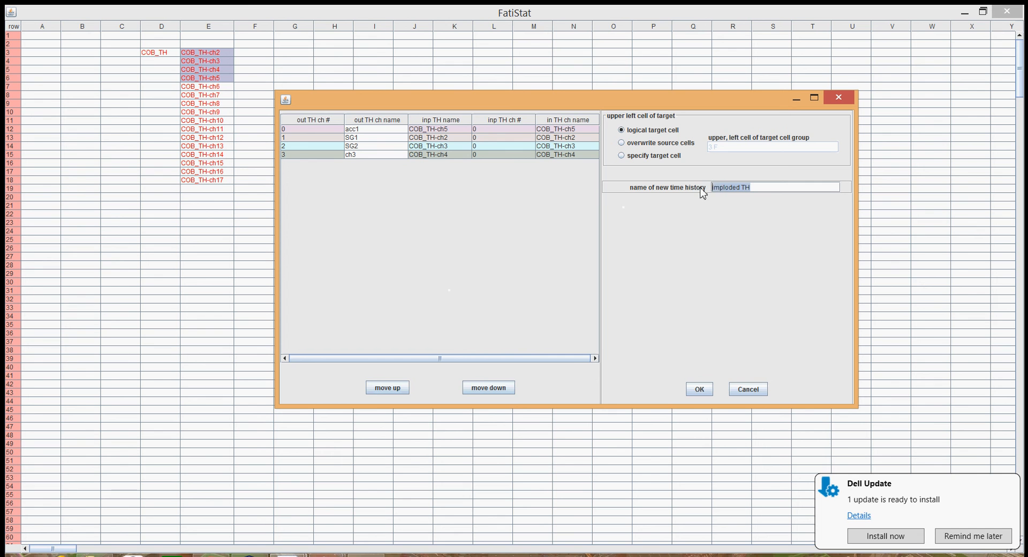
pyautogui.write('4ch_TH')
pyautogui.press('BackSpace')
pyautogui.press('BackSpace')
pyautogui.press('BackSpace')
pyautogui.press('BackSpace')
pyautogui.press('BackSpace')
pyautogui.press('BackSpace')
pyautogui.write('C')
pyautogui.write('B_4ch')
pyautogui.click(966, 536)
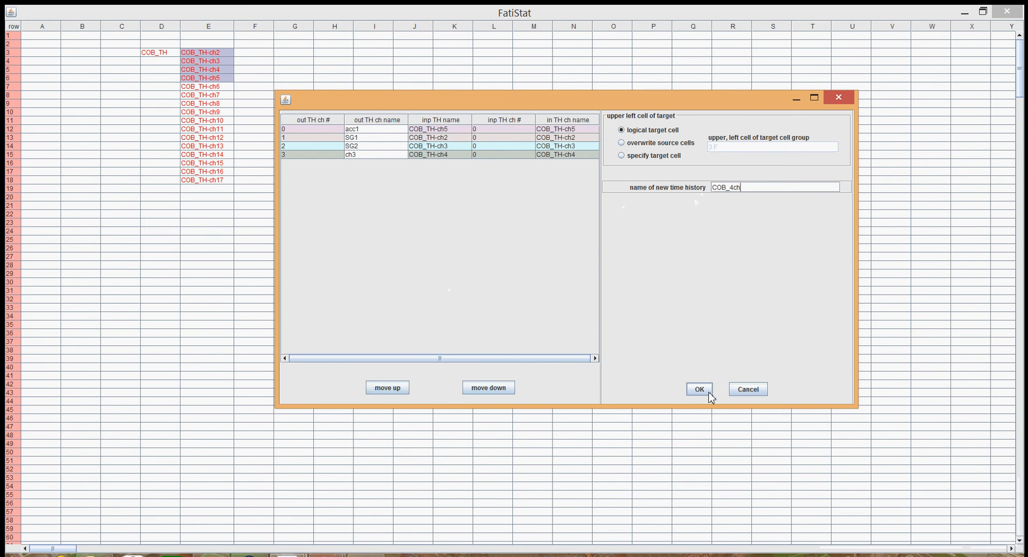
pyautogui.click(698, 391)
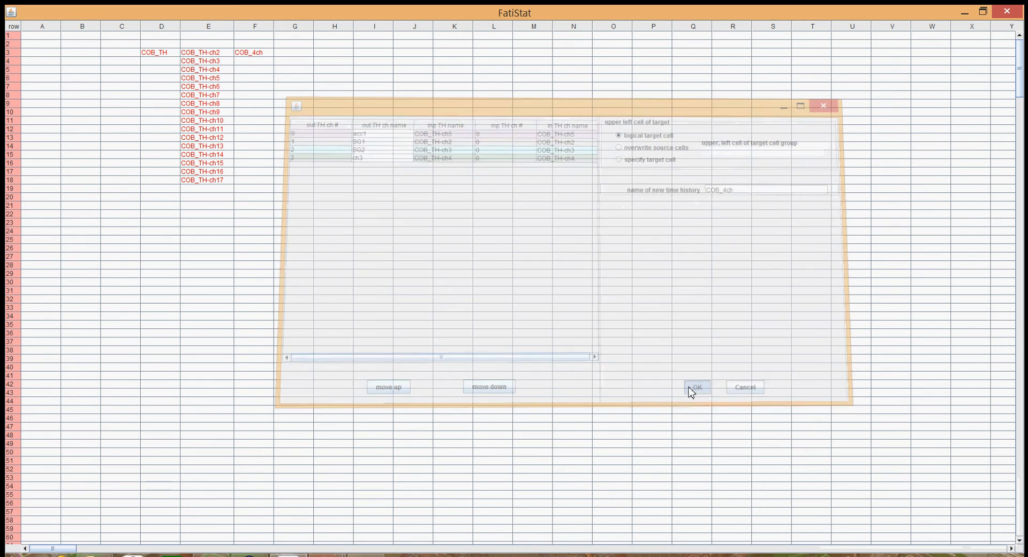
# - Graph the COB_4ch time history, enlarge the plot to full screen to examine it, and close it
pyautogui.click(258, 53)
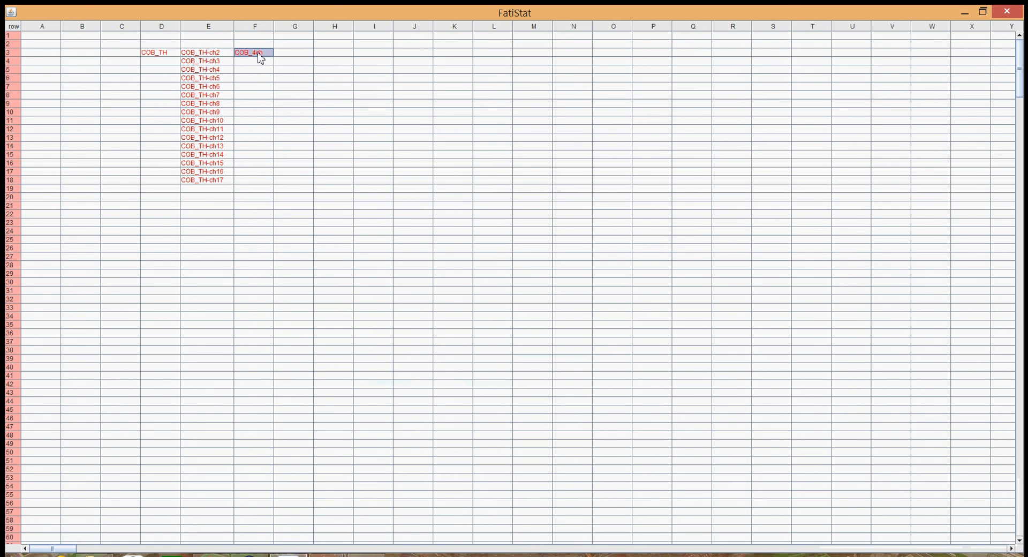
pyautogui.rightClick(258, 53)
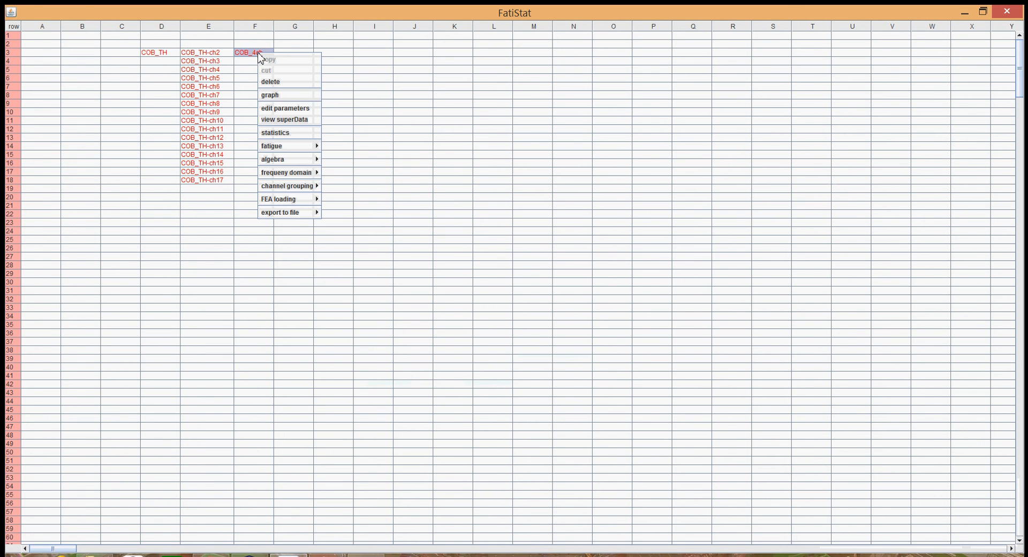
pyautogui.click(284, 97)
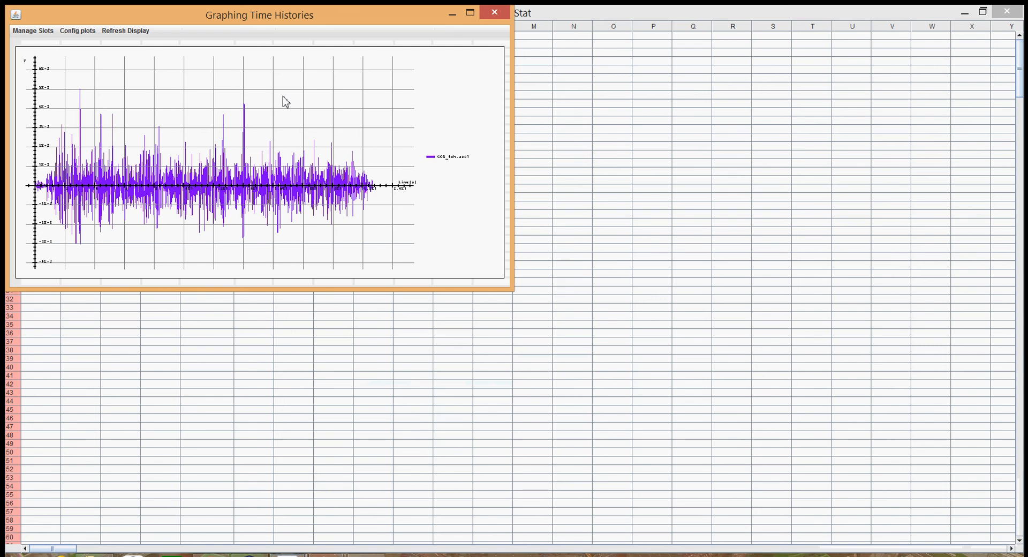
pyautogui.click(471, 15)
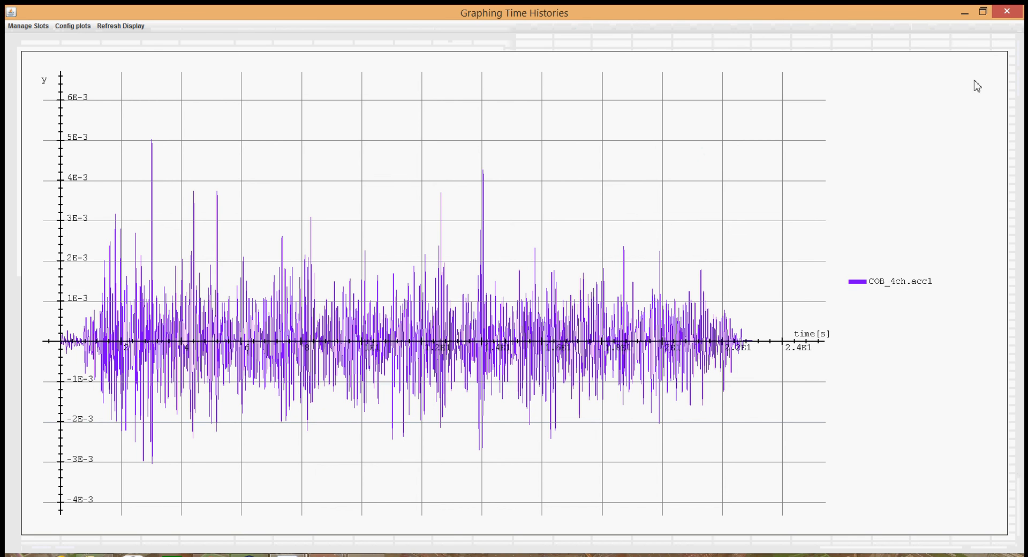
pyautogui.click(1010, 13)
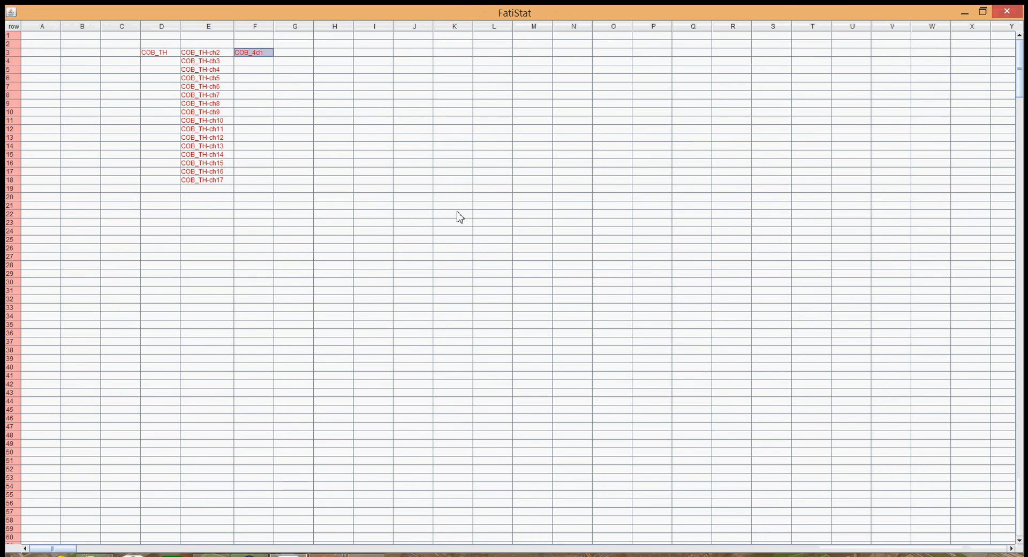
# - Start an ASCII time history import into cell D22 from the file 2ch_colWidth11.csv
pyautogui.click(458, 216)
pyautogui.click(161, 215)
pyautogui.rightClick(158, 215)
pyautogui.moveTo(175, 221)
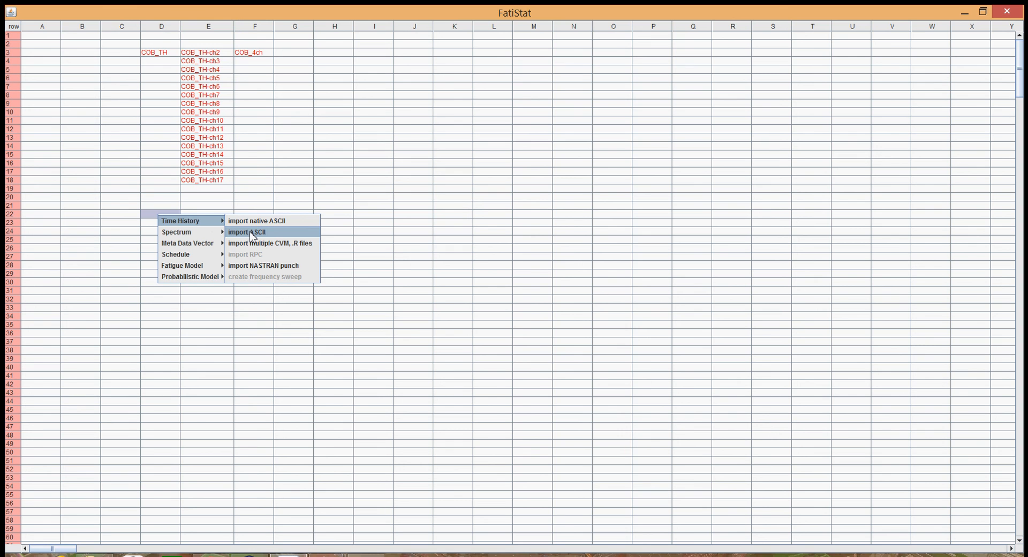
pyautogui.click(253, 233)
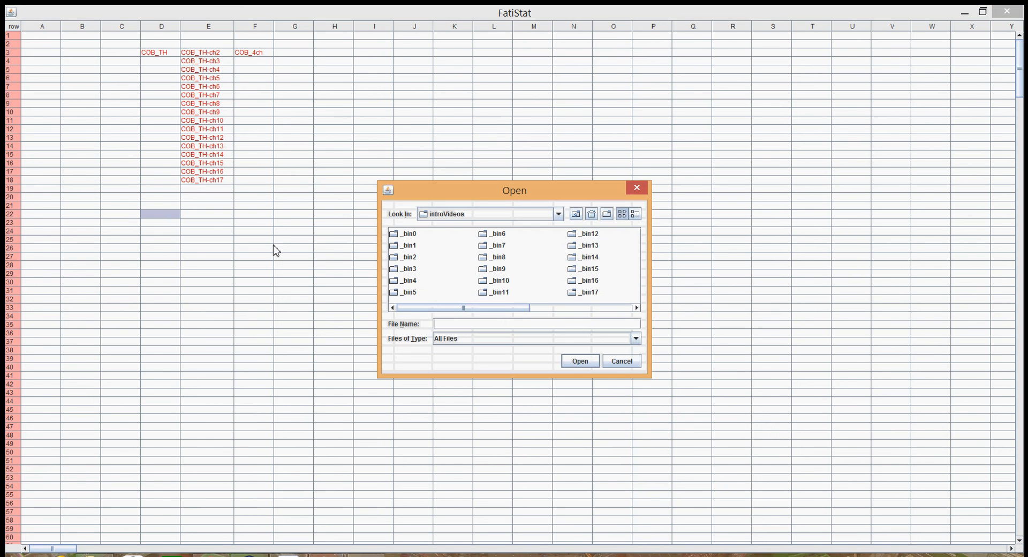
pyautogui.moveTo(453, 308); pyautogui.dragTo(589, 312)
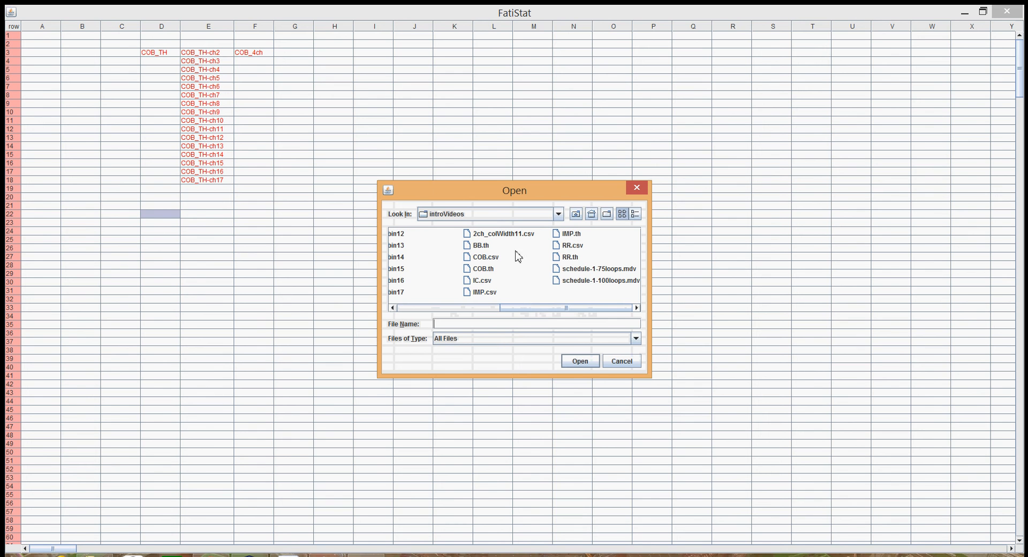
pyautogui.click(519, 239)
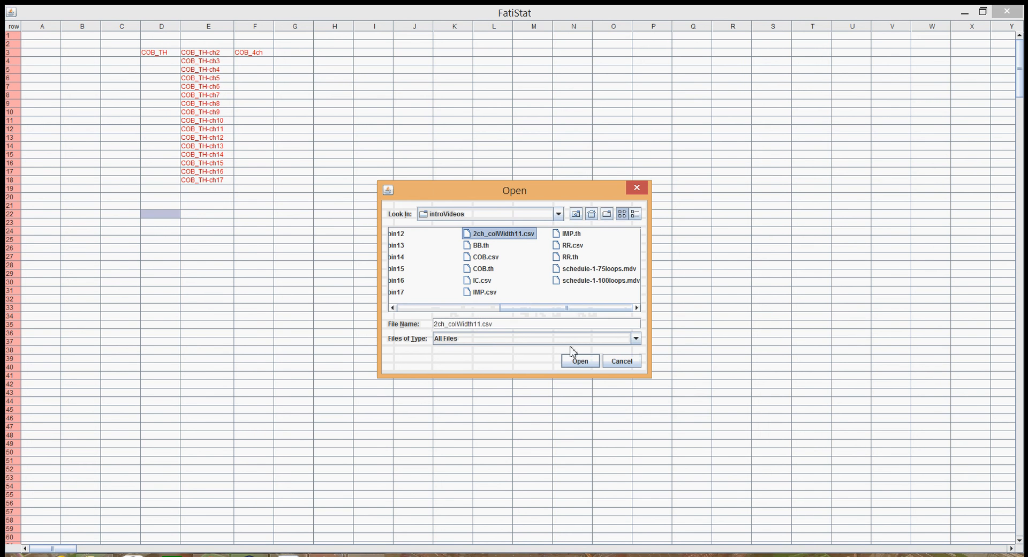
pyautogui.click(581, 361)
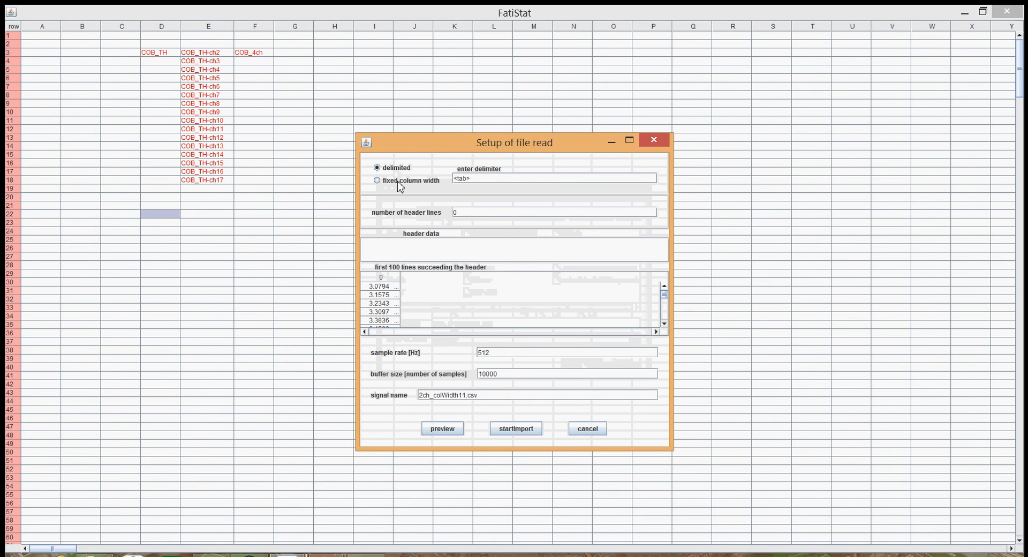
# - Set the file read to a fixed column width of 11 and preview the parsed data
pyautogui.click(399, 181)
pyautogui.click(496, 180)
pyautogui.write('11')
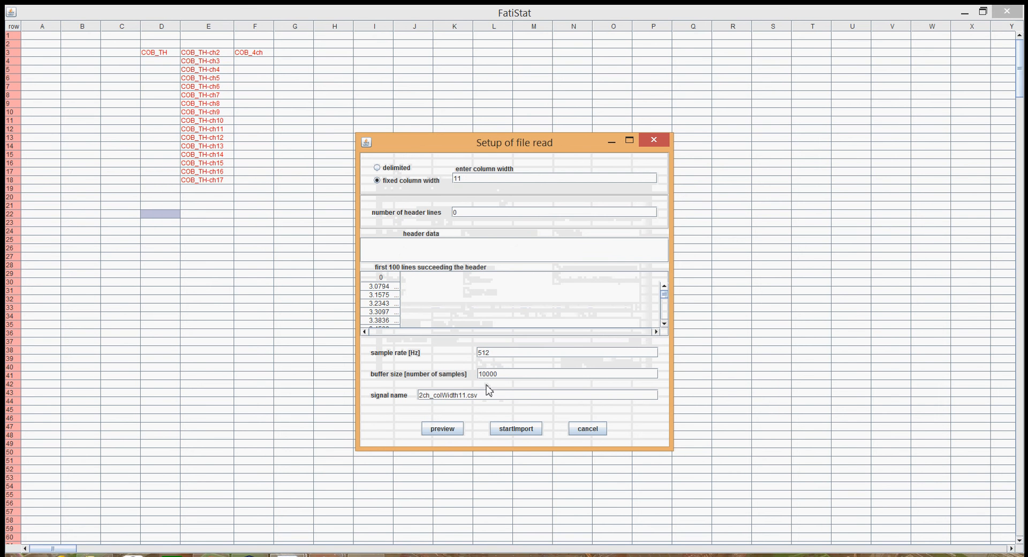
pyautogui.click(453, 428)
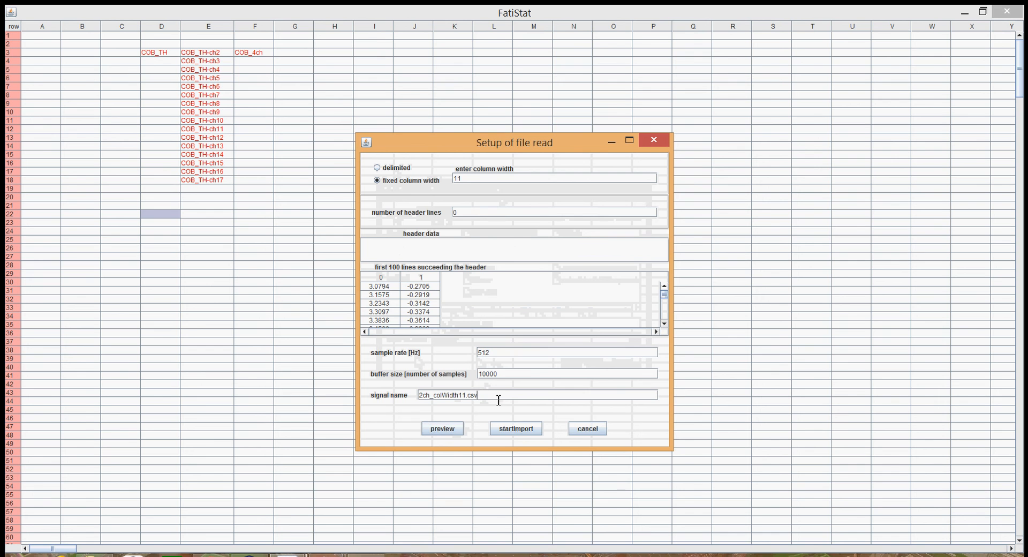
# - Import the data under the signal name 2ch_colWidth11 and widen column D to fit the name
pyautogui.press('BackSpace')
pyautogui.press('BackSpace')
pyautogui.press('BackSpace')
pyautogui.press('BackSpace')
pyautogui.click(509, 428)
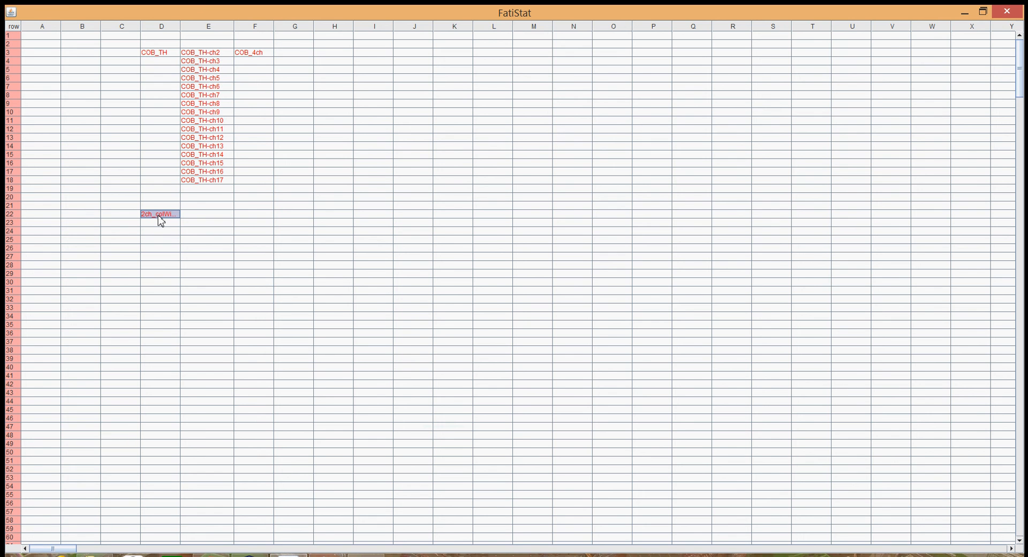
pyautogui.moveTo(180, 27); pyautogui.dragTo(194, 27)
pyautogui.click(188, 250)
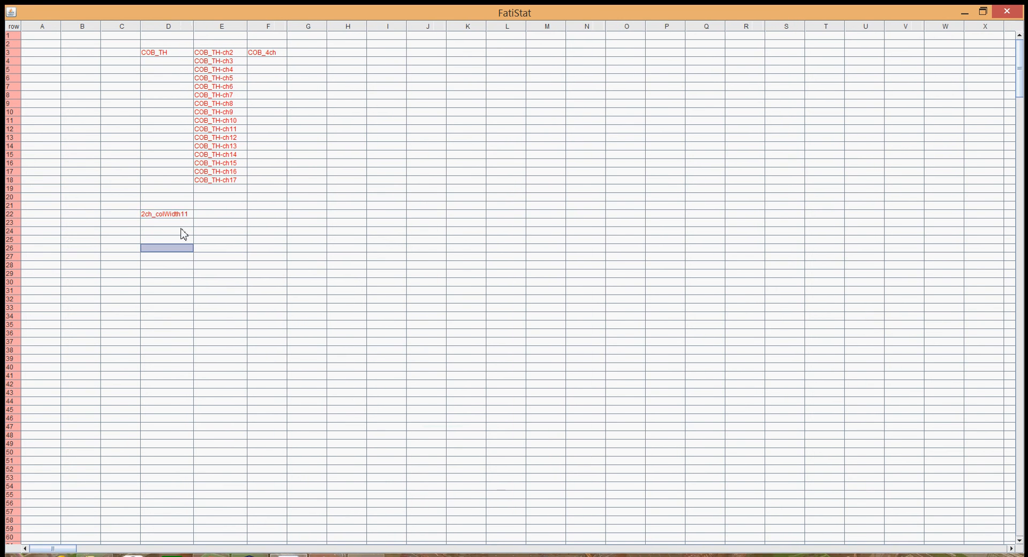
# - Graph the 2ch_colWidth11 time history and enlarge the plot to full screen
pyautogui.click(182, 214)
pyautogui.rightClick(179, 213)
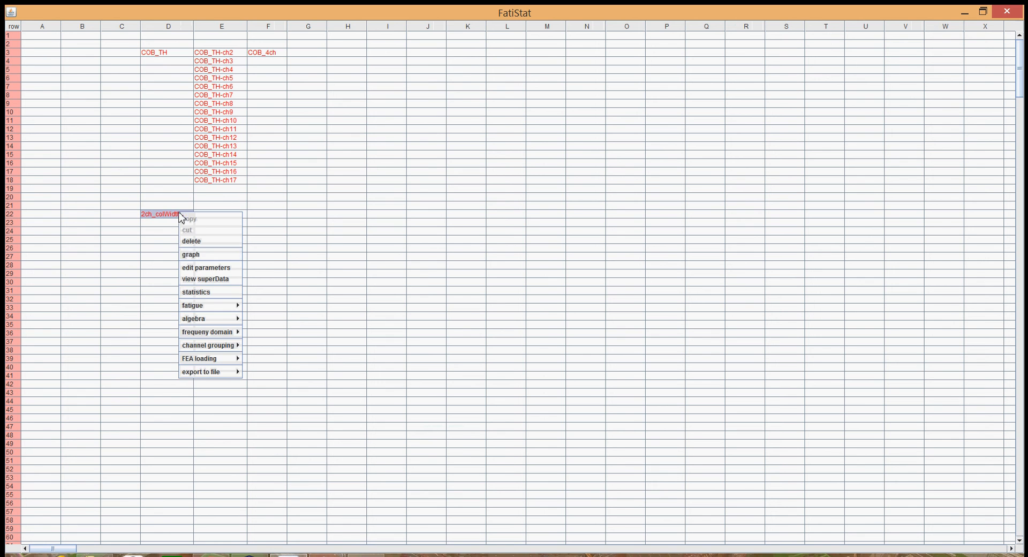
pyautogui.click(198, 259)
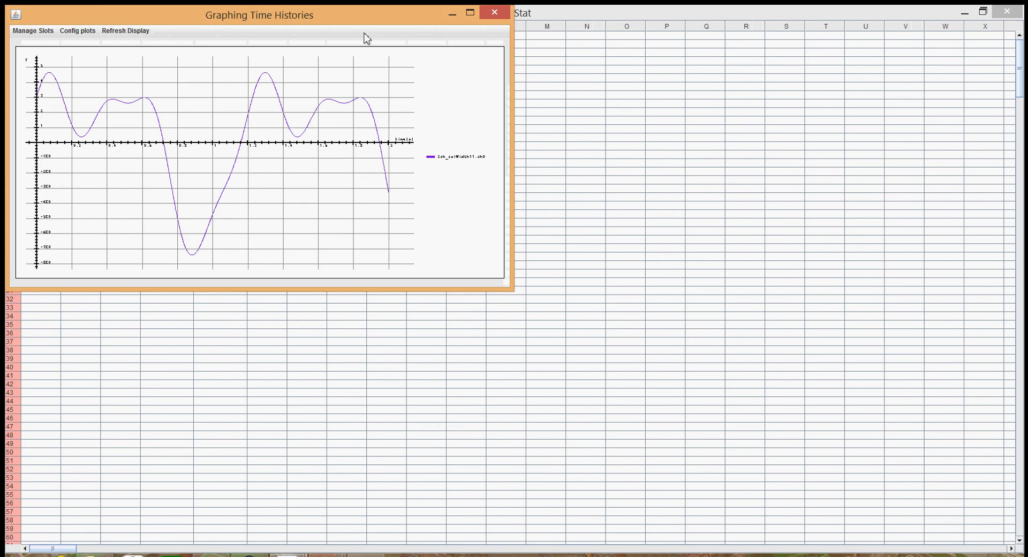
pyautogui.moveTo(410, 29); pyautogui.dragTo(527, 56)
pyautogui.click(614, 49)
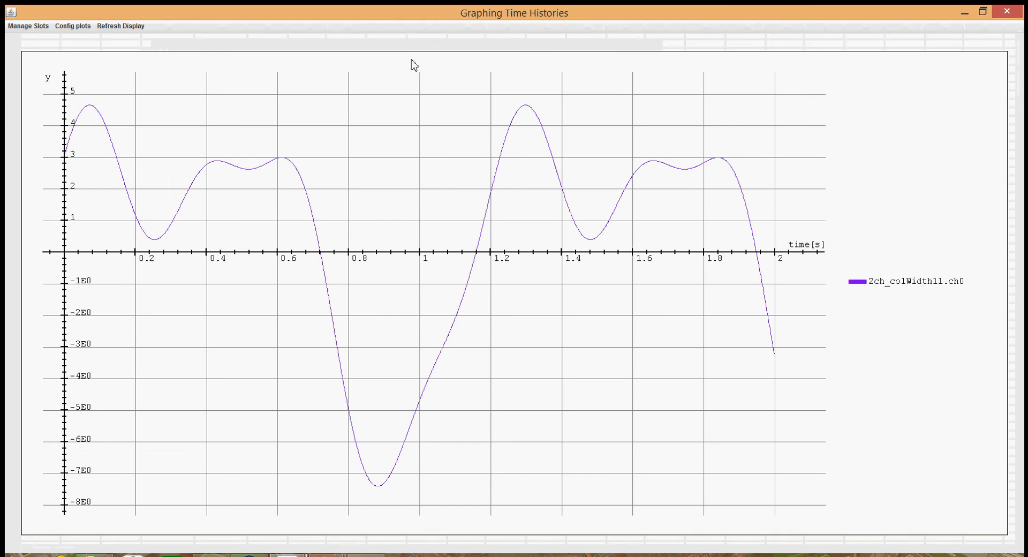
# - Edit slot 0 of the graph, assigning signal 2ch_colWidth11 and channel 1 to trace 2
pyautogui.click(28, 26)
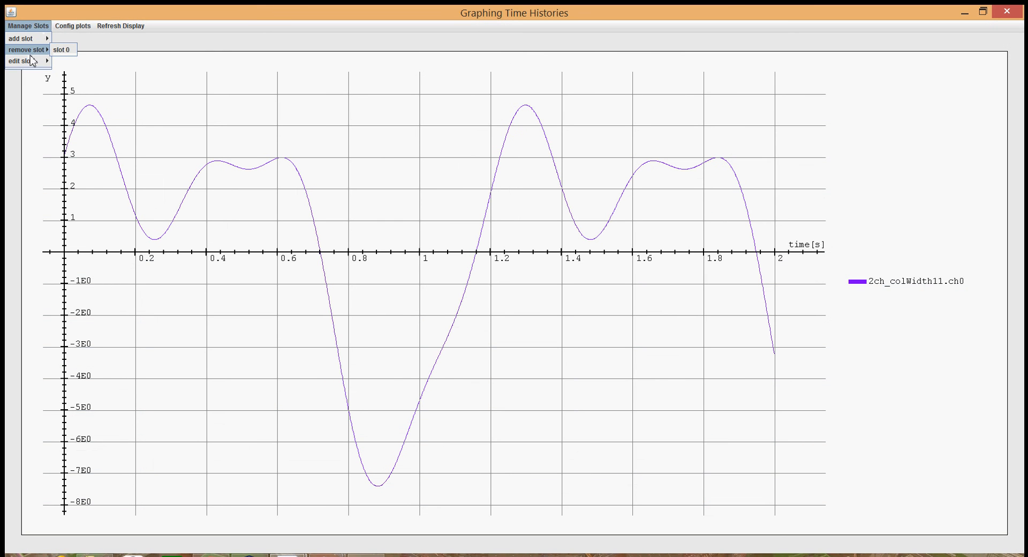
pyautogui.moveTo(32, 61)
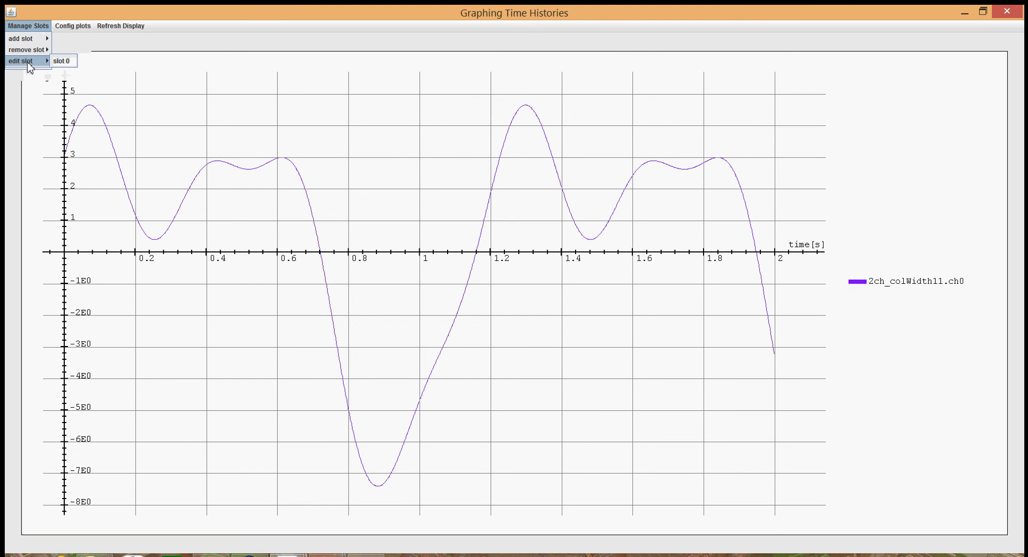
pyautogui.click(68, 62)
pyautogui.click(201, 193)
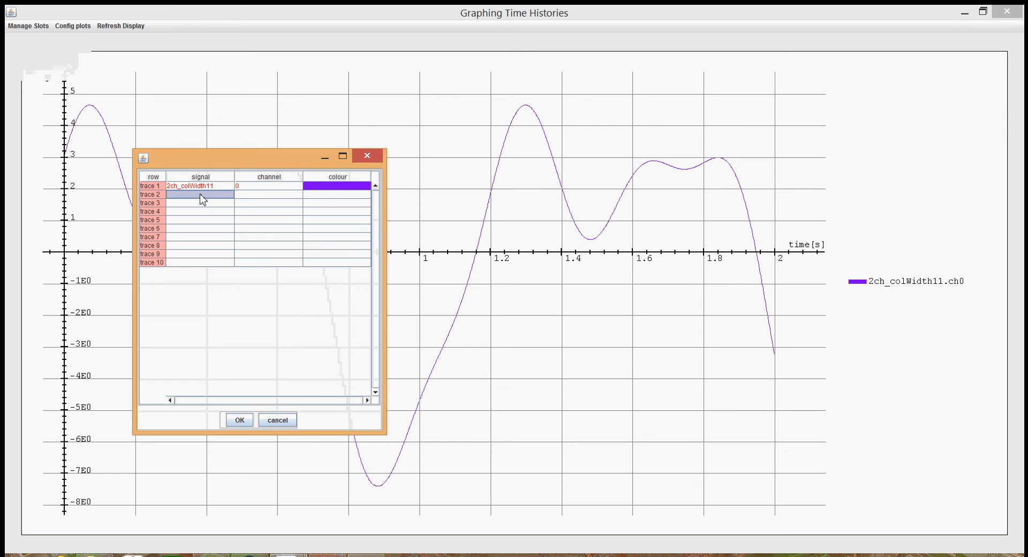
pyautogui.click(230, 202)
pyautogui.click(269, 195)
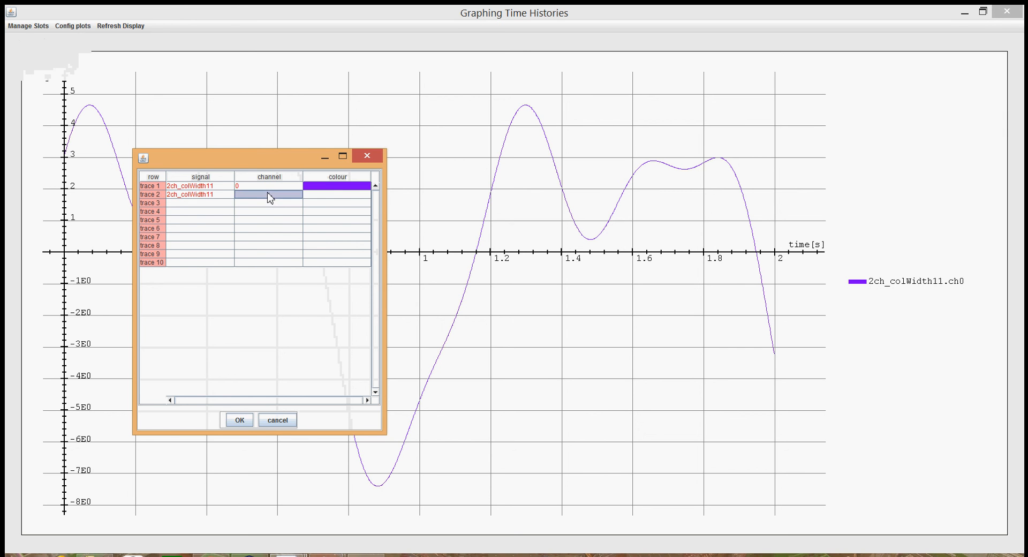
pyautogui.click(279, 211)
# - Colour trace 2 brown, apply the slot changes to view both channels, and close the graph
pyautogui.click(334, 195)
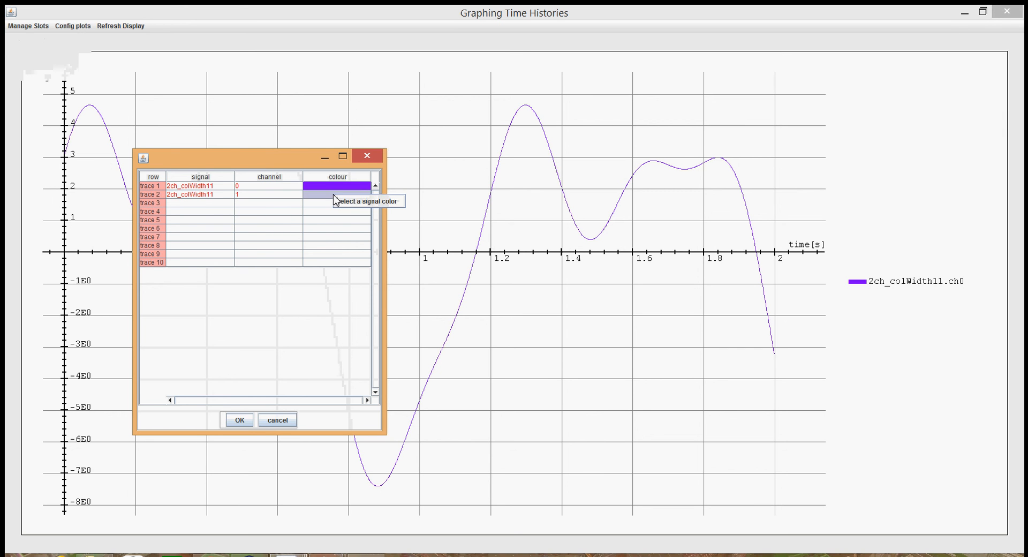
pyautogui.click(364, 203)
pyautogui.click(509, 273)
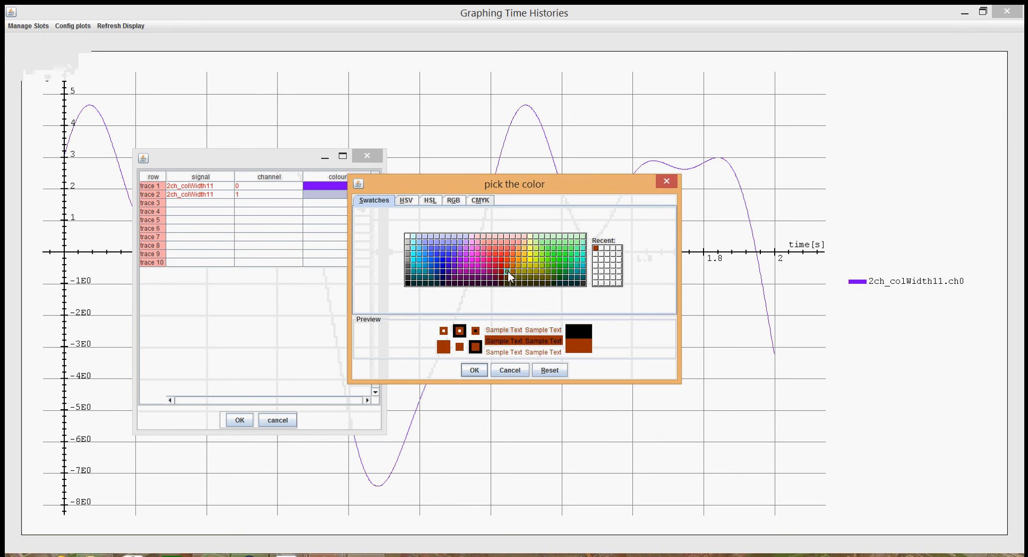
pyautogui.click(474, 370)
pyautogui.click(240, 419)
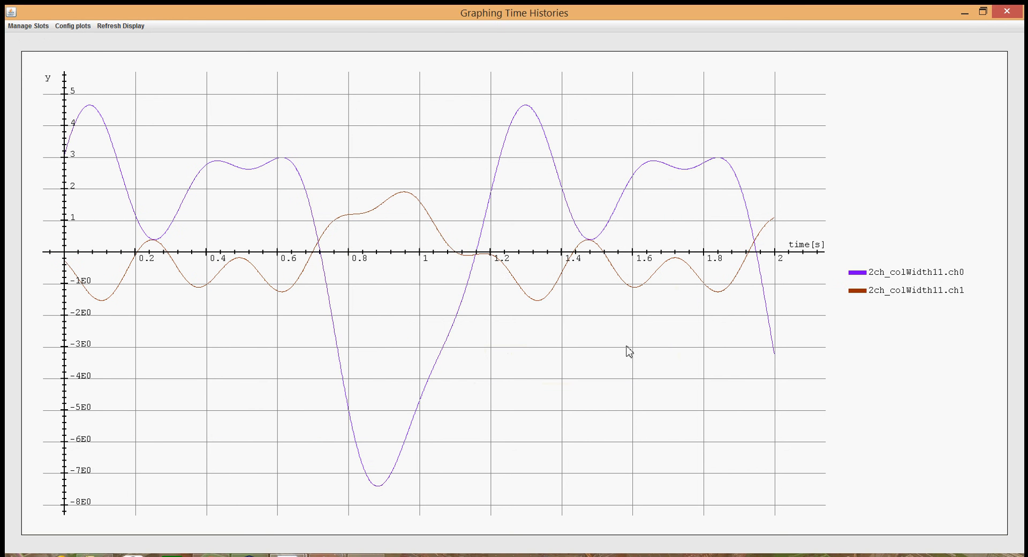
pyautogui.click(1012, 12)
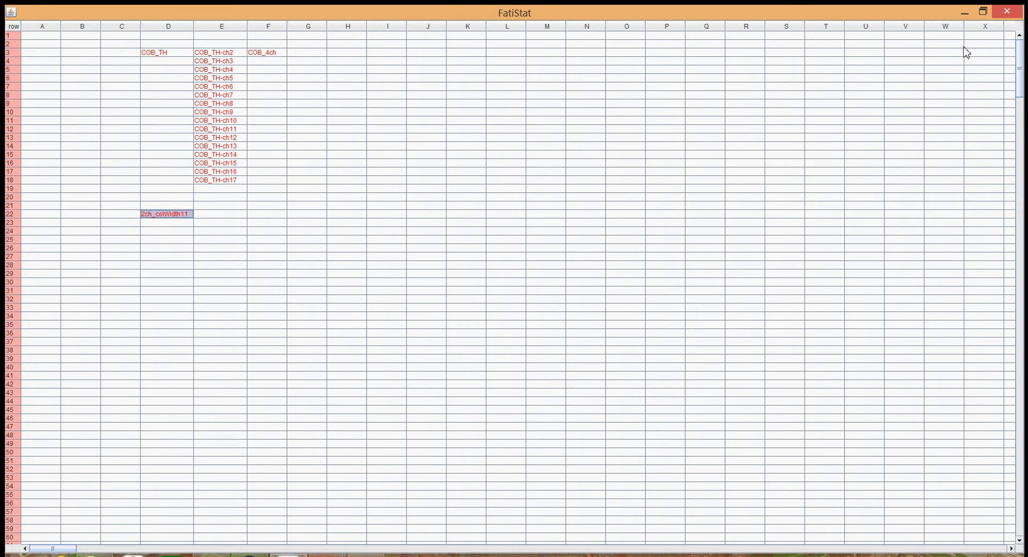
# - Start a native ASCII export of 2ch_colWidth11, change the file extension to th, and preview the output name
pyautogui.click(280, 282)
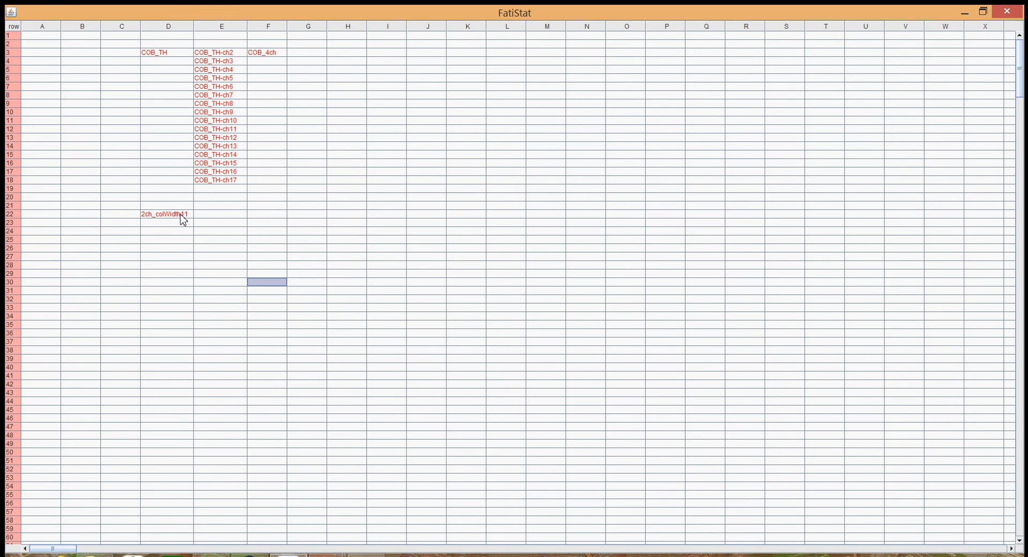
pyautogui.click(182, 217)
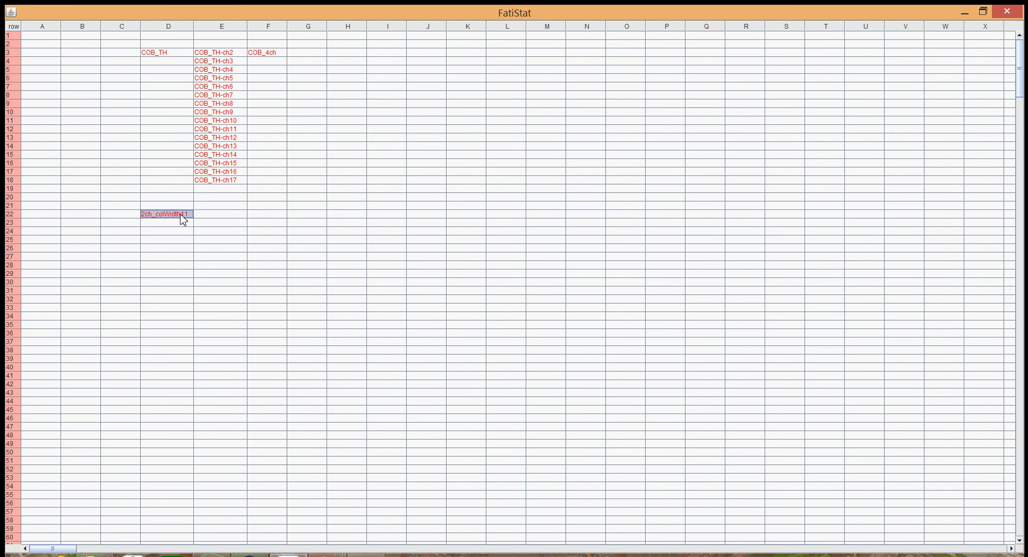
pyautogui.rightClick(180, 214)
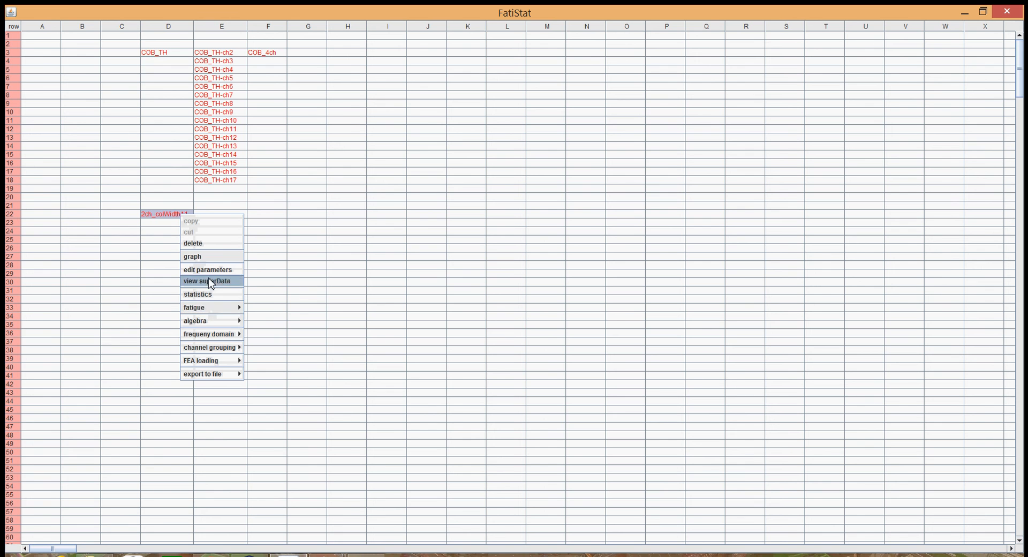
pyautogui.moveTo(220, 352)
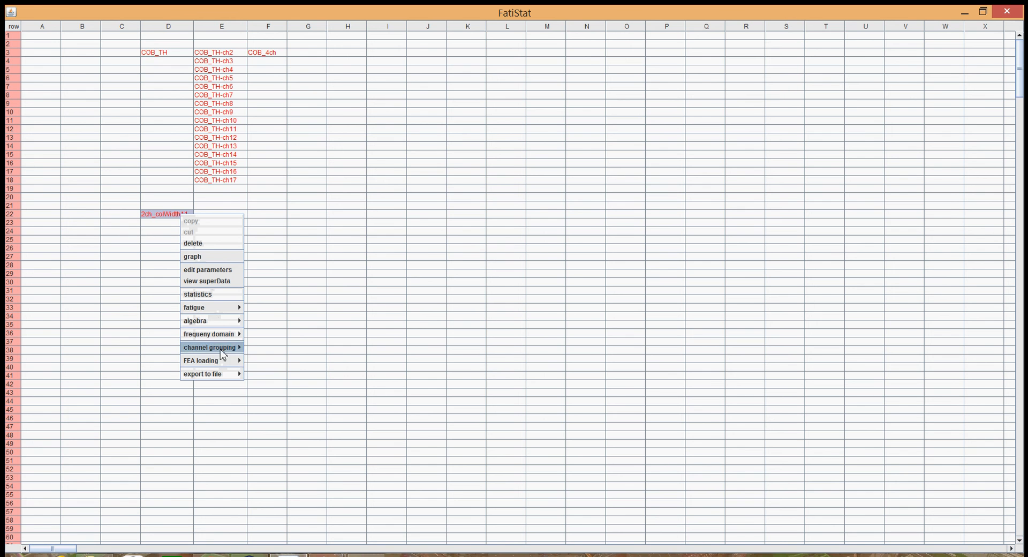
pyautogui.moveTo(220, 321)
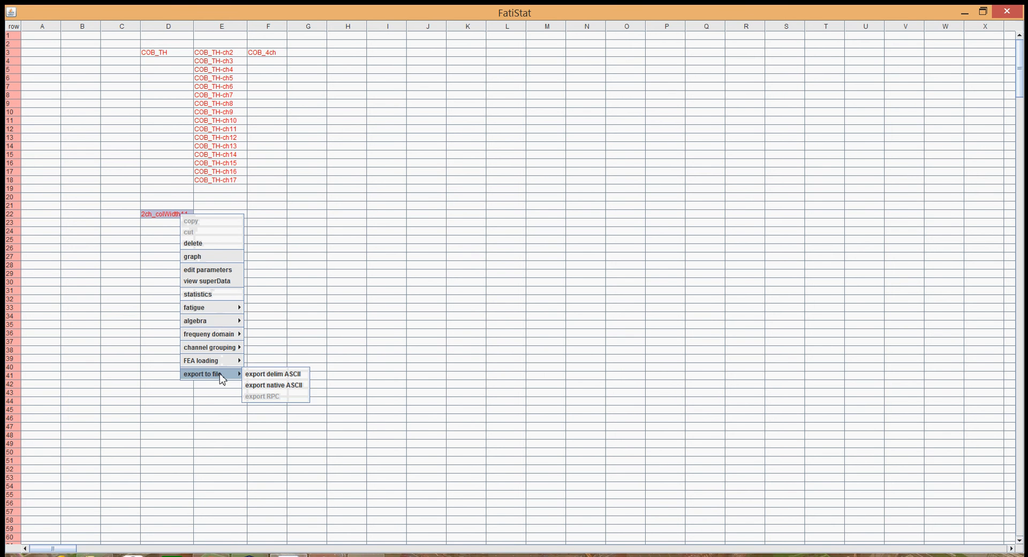
pyautogui.click(265, 384)
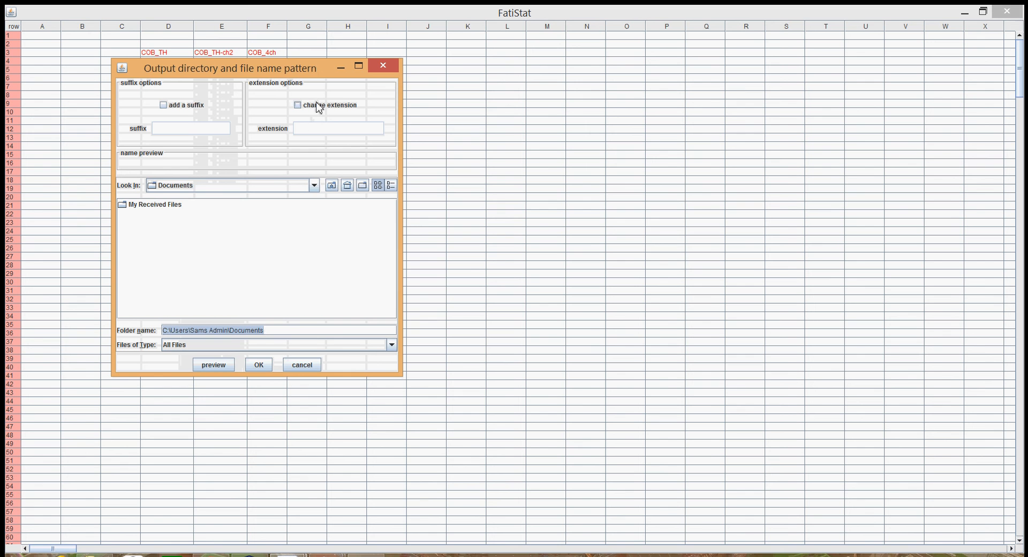
pyautogui.click(318, 106)
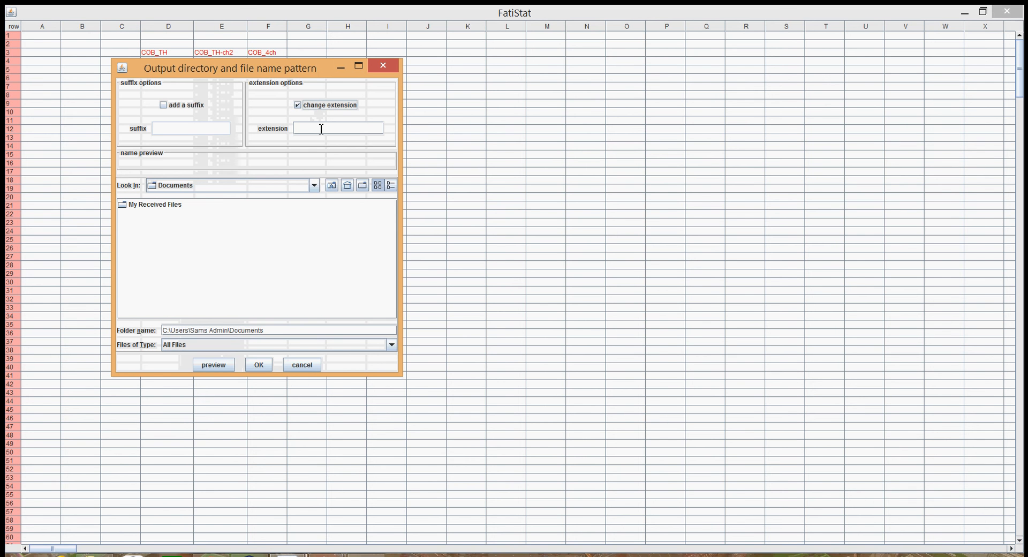
pyautogui.click(321, 129)
pyautogui.write('th')
pyautogui.click(220, 369)
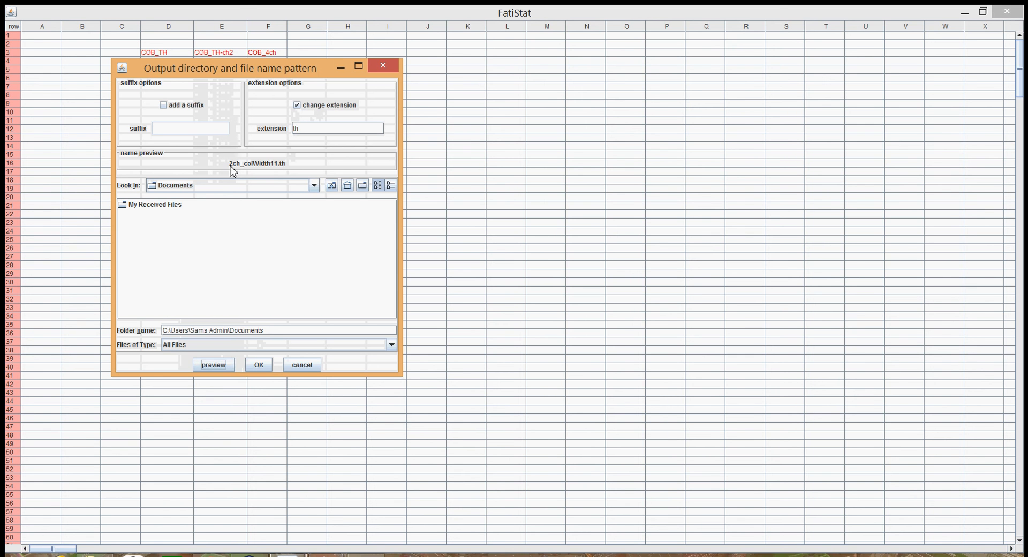
# - Choose C:\FatiStat\introVideos as the output folder and export the time history file
pyautogui.moveTo(284, 71); pyautogui.dragTo(498, 73)
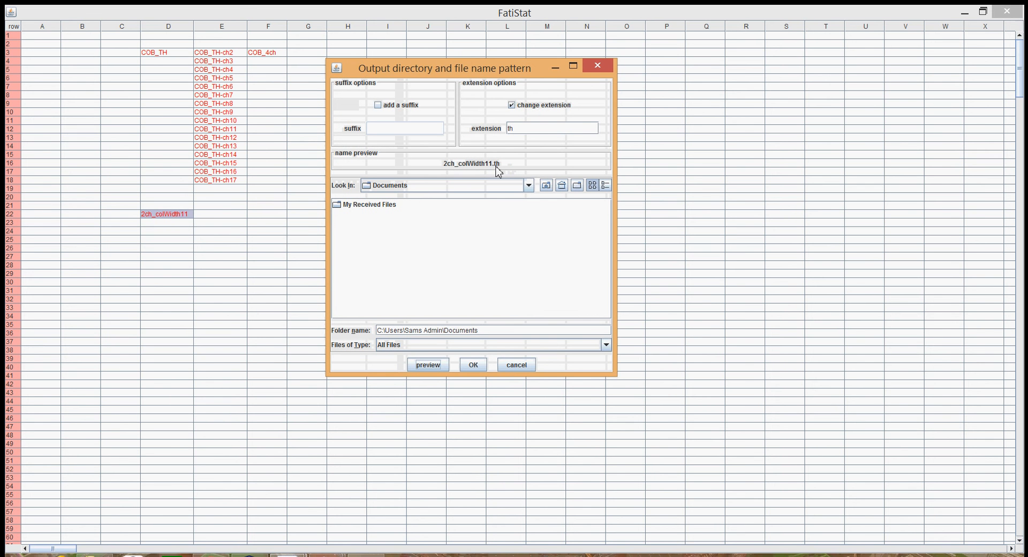
pyautogui.click(546, 187)
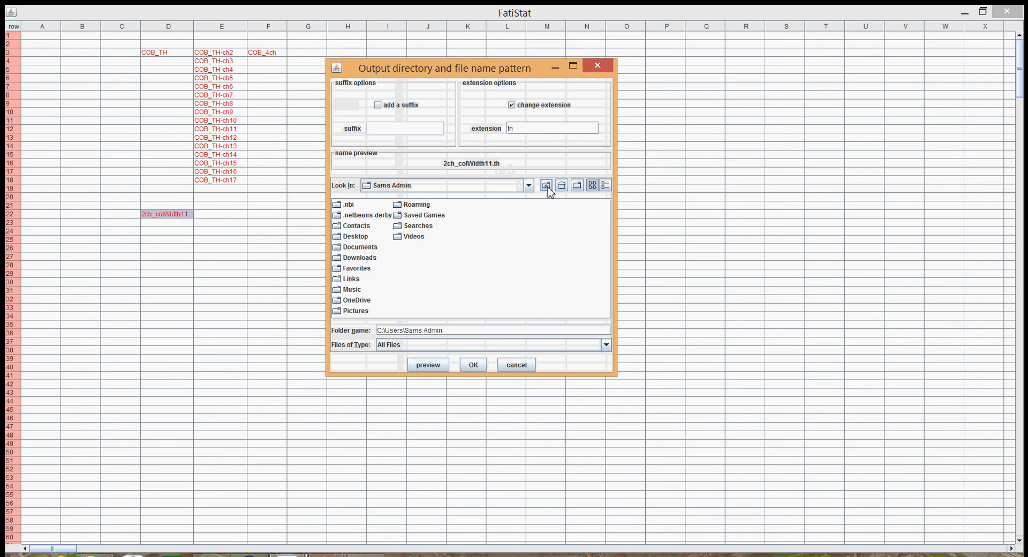
pyautogui.click(547, 187)
pyautogui.click(545, 187)
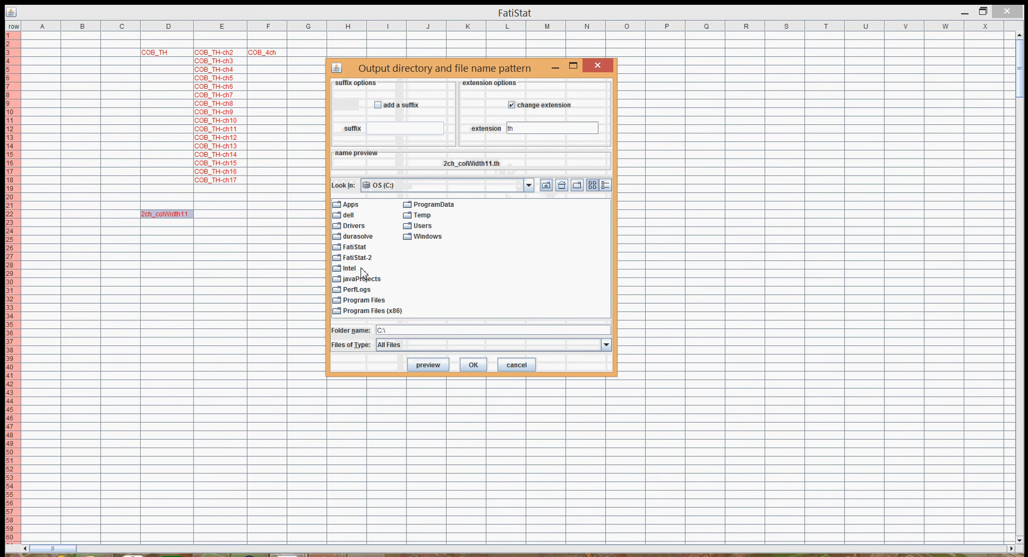
pyautogui.click(358, 249)
pyautogui.doubleClick(360, 250)
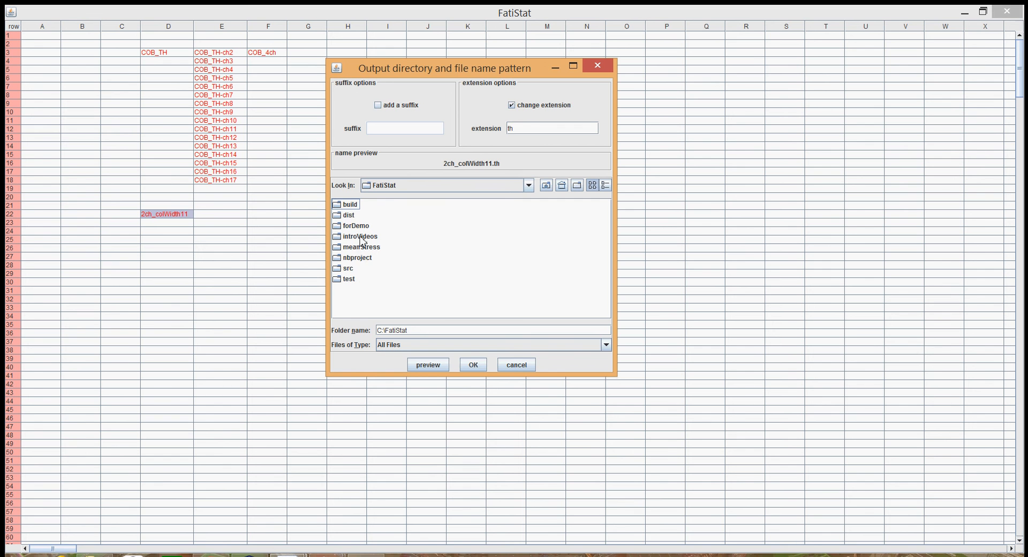
pyautogui.doubleClick(361, 239)
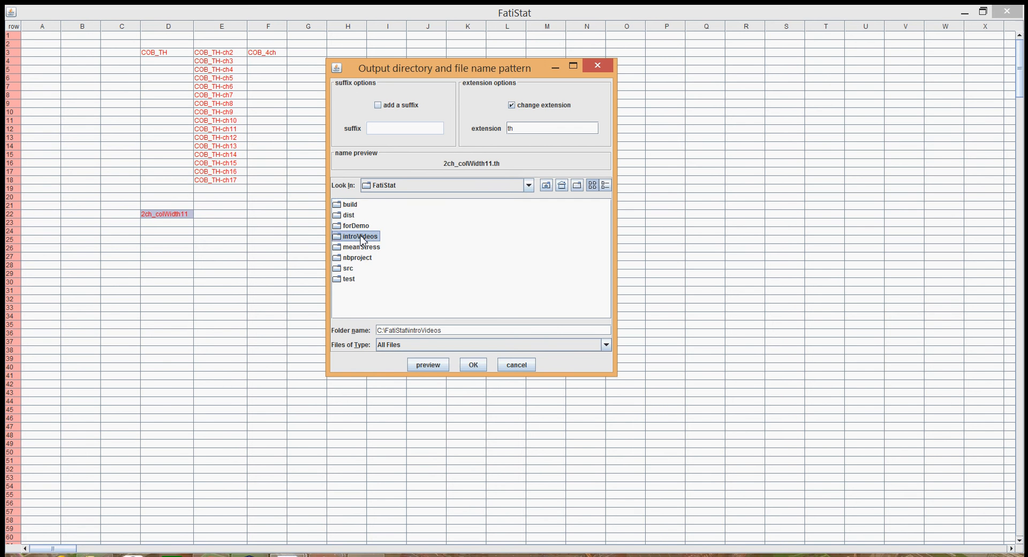
pyautogui.click(434, 365)
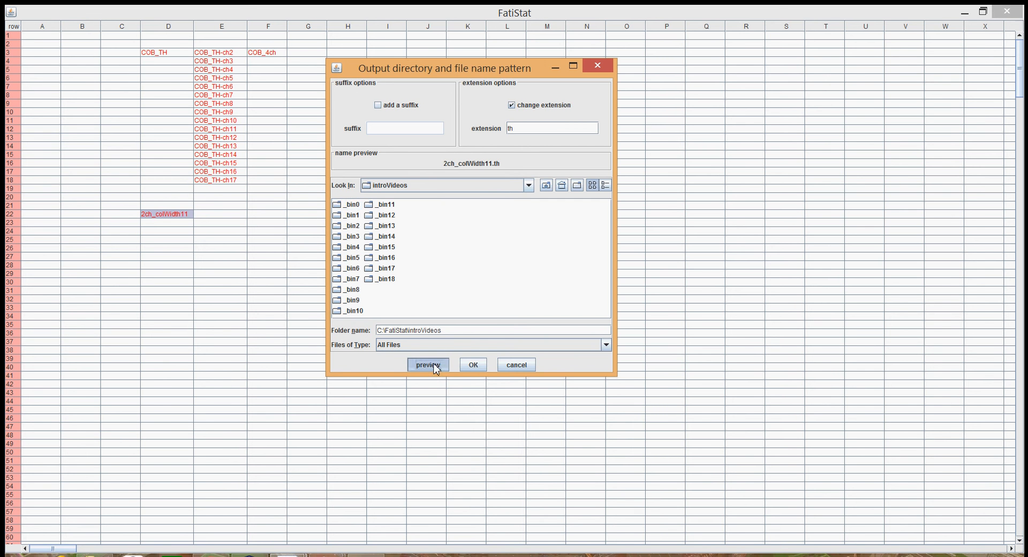
pyautogui.click(473, 366)
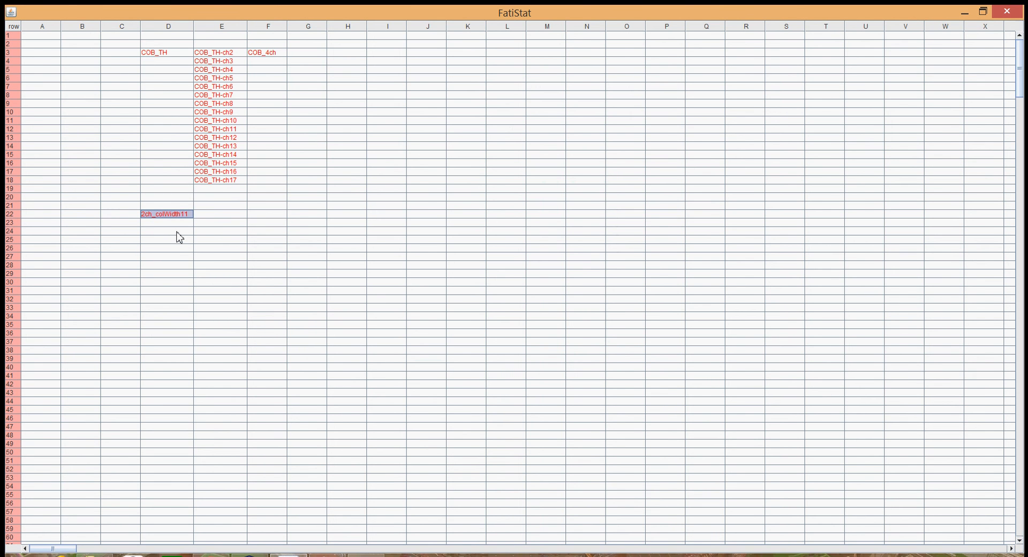
# - Import the native ASCII time history 2ch_colWidth11.th into cell D24 and widen column D to fit its name
pyautogui.click(179, 237)
pyautogui.rightClick(178, 237)
pyautogui.moveTo(196, 239)
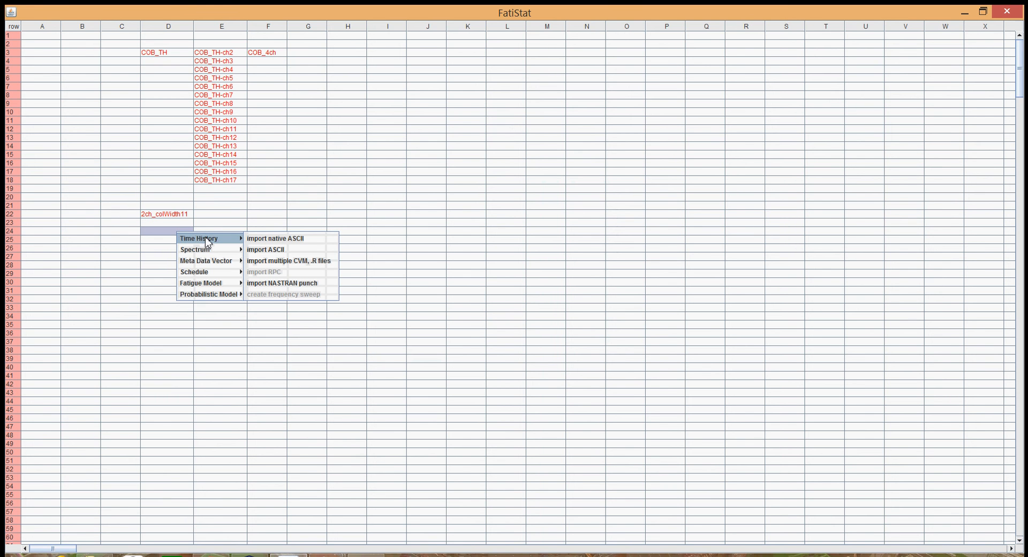
pyautogui.click(257, 238)
pyautogui.moveTo(488, 310); pyautogui.dragTo(545, 310)
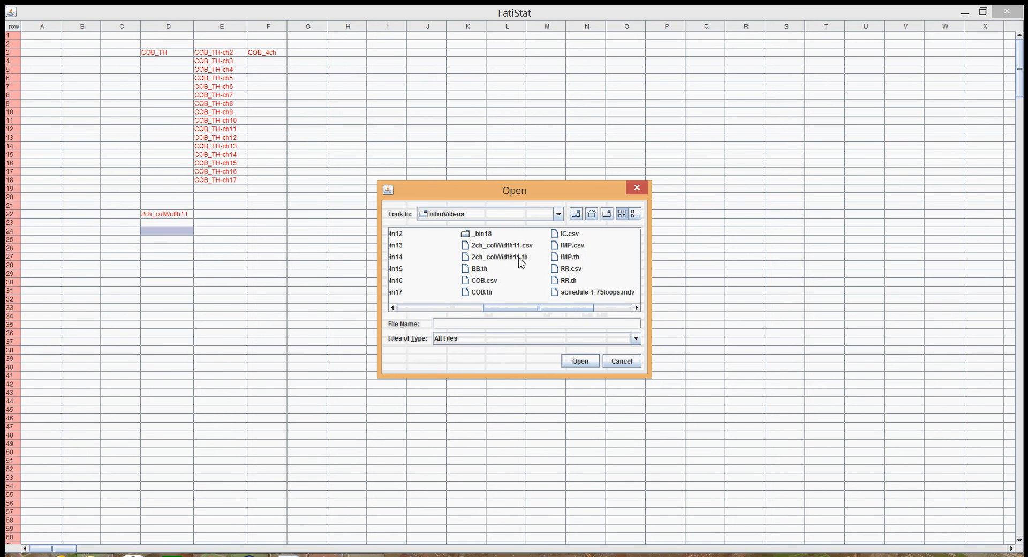
pyautogui.click(519, 258)
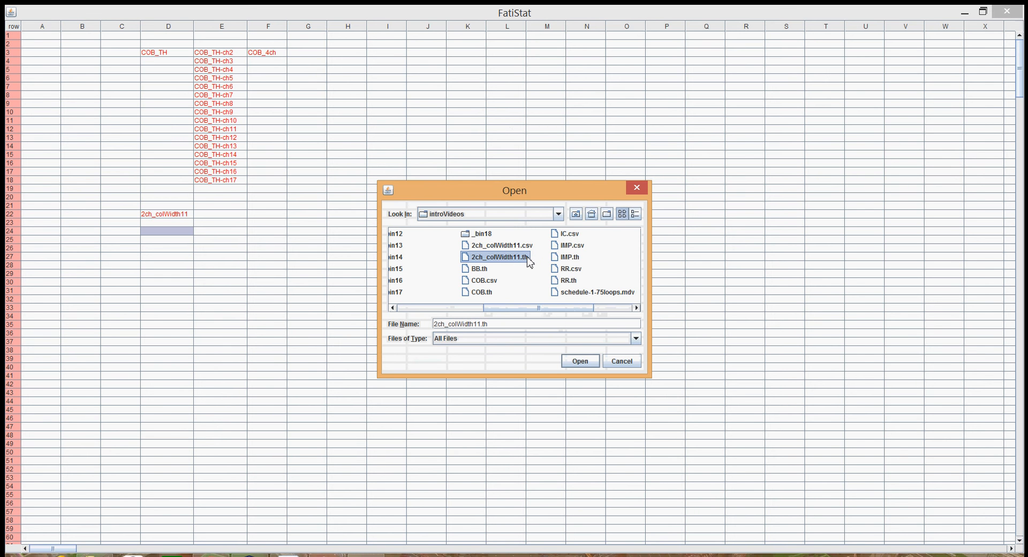
pyautogui.click(584, 365)
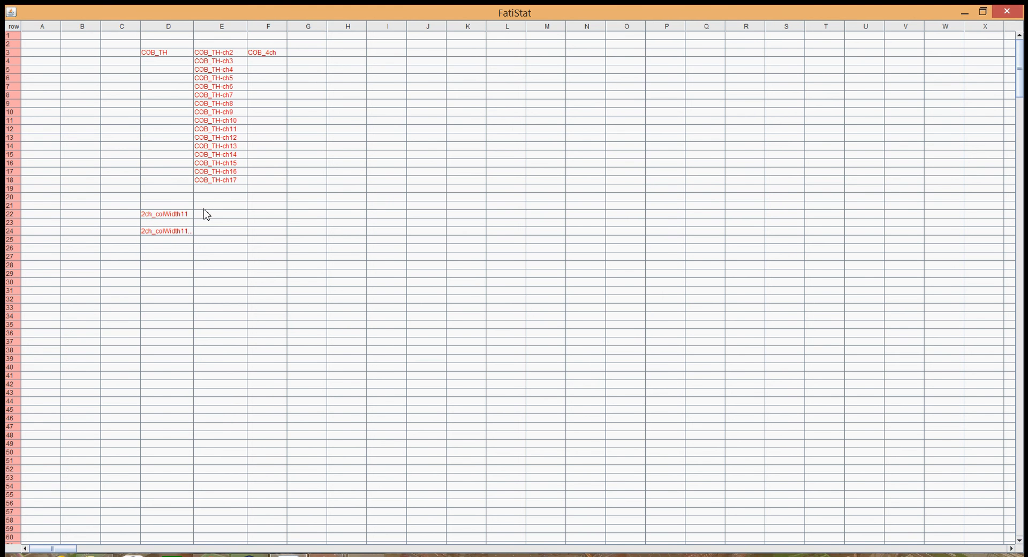
pyautogui.moveTo(196, 30); pyautogui.dragTo(216, 36)
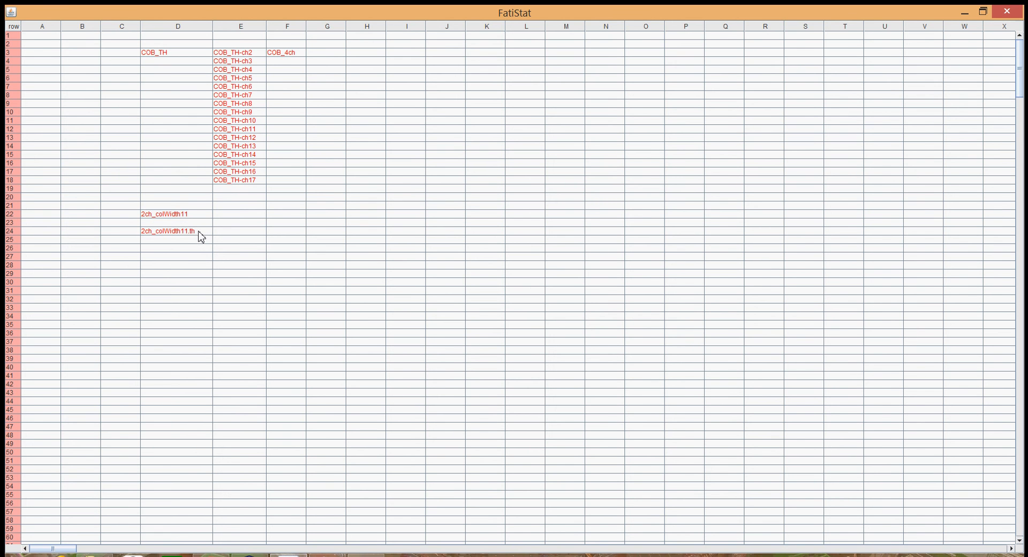
# - Check the signal name and sample rate in the parameters of the 2ch_colWidth11.th time history
pyautogui.click(200, 236)
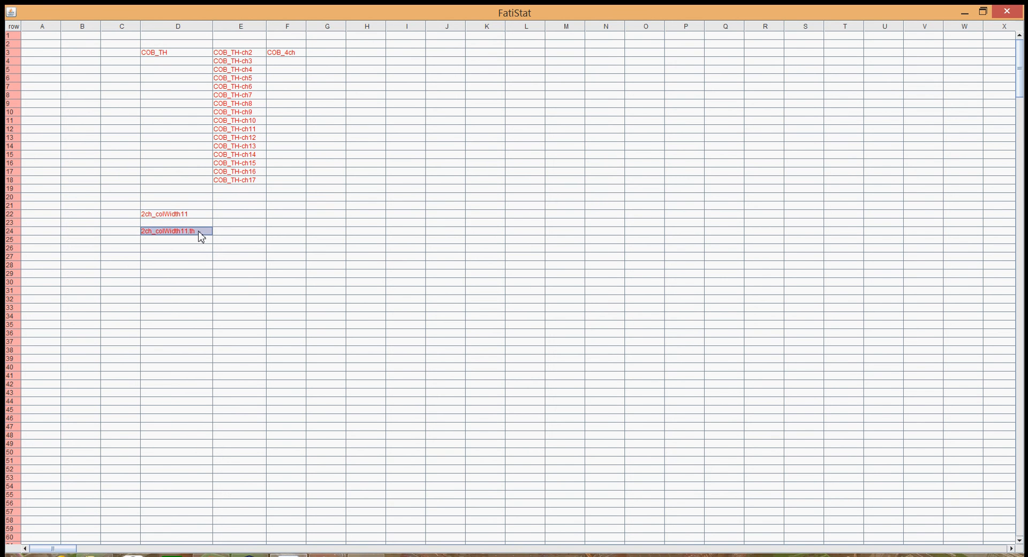
pyautogui.rightClick(199, 236)
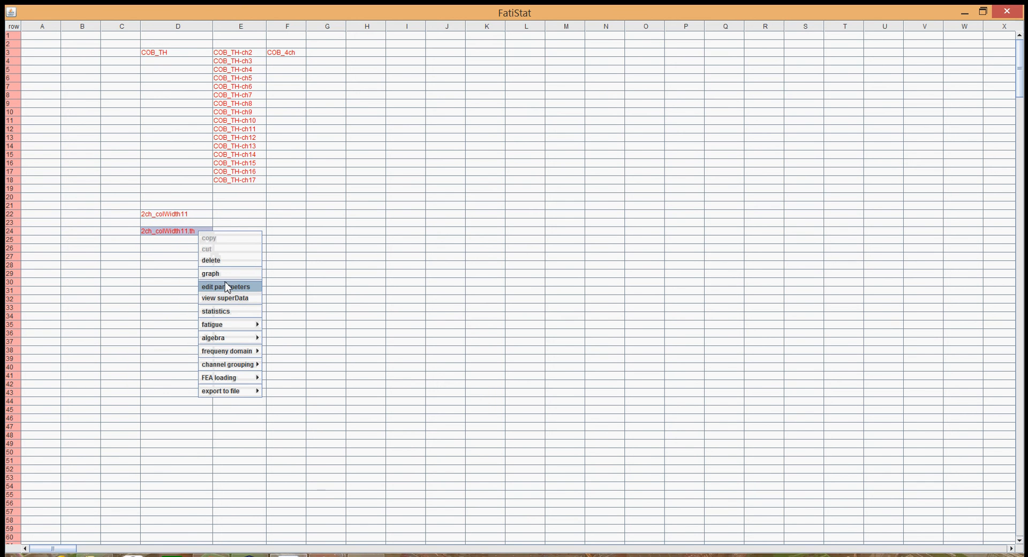
pyautogui.click(228, 291)
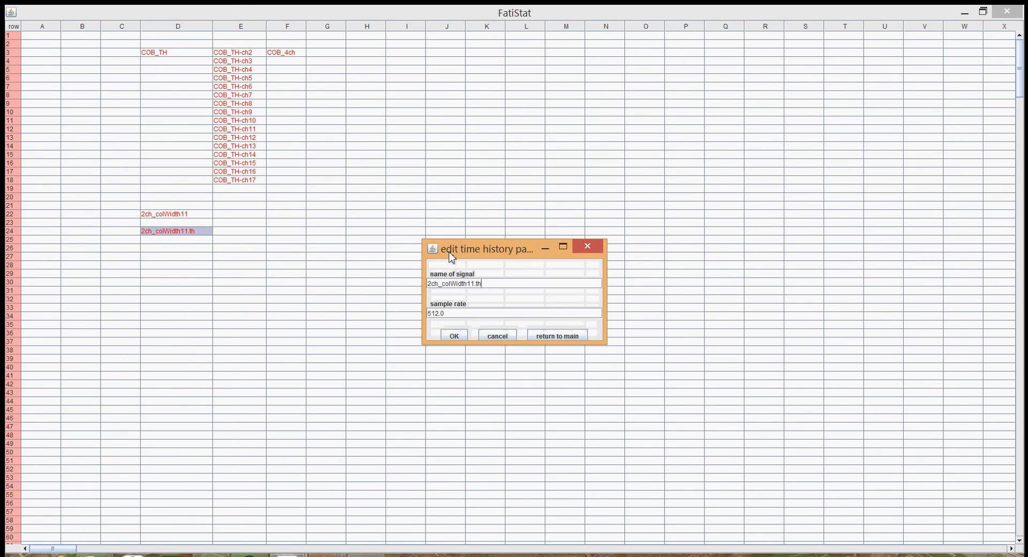
pyautogui.moveTo(450, 252); pyautogui.dragTo(342, 204)
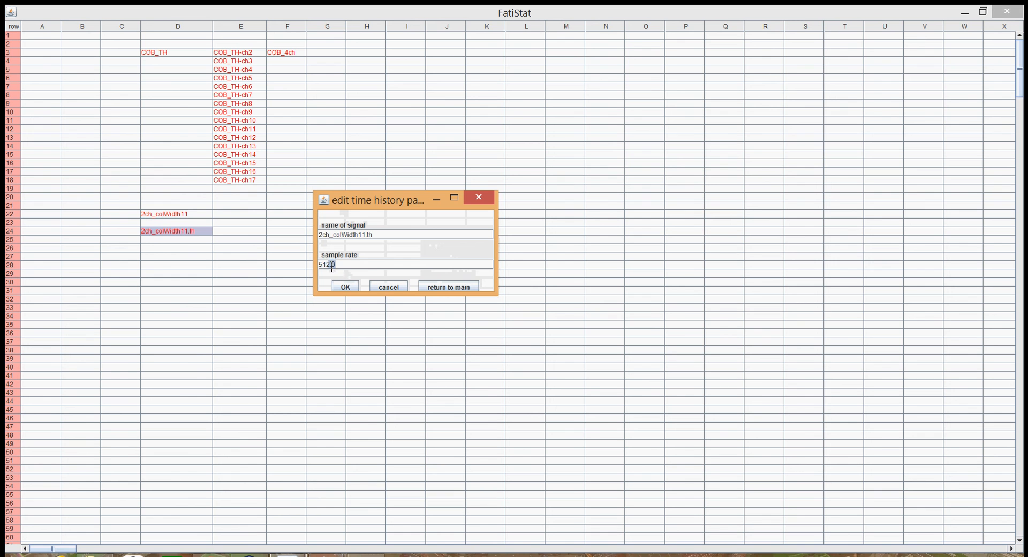
pyautogui.doubleClick(328, 264)
pyautogui.click(351, 288)
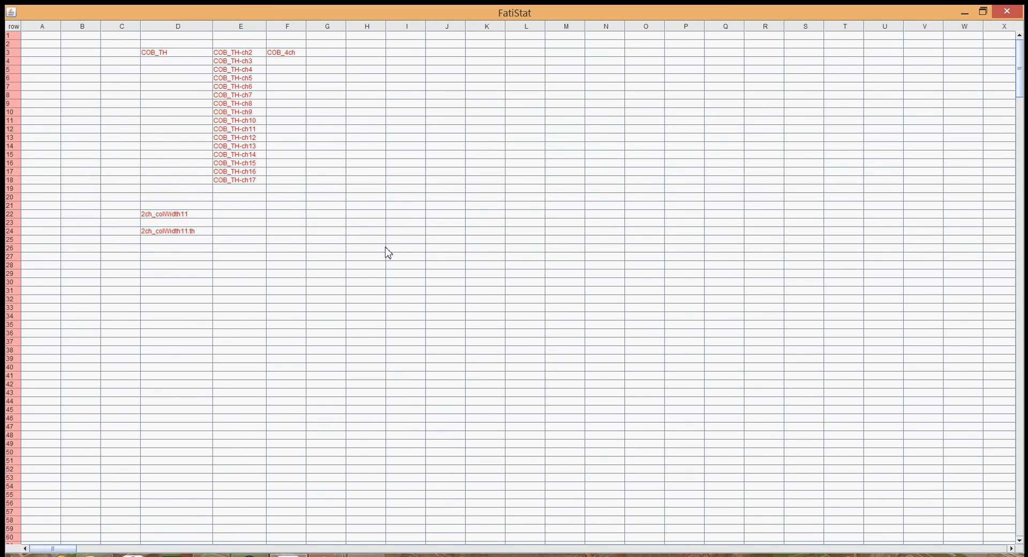